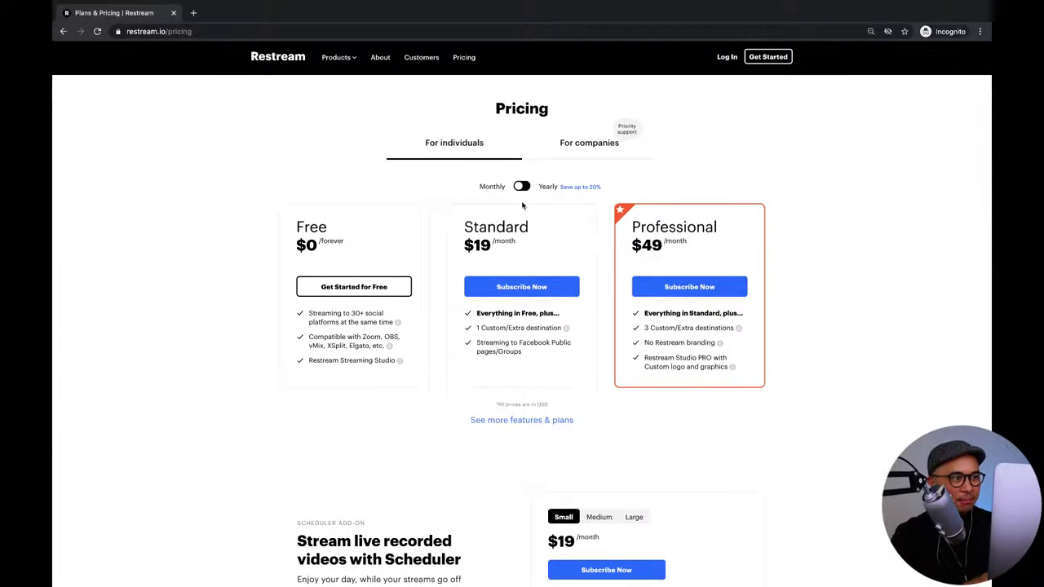
Switch the pricing toggle to Yearly to show the yearly plan prices.
left_click(523, 186)
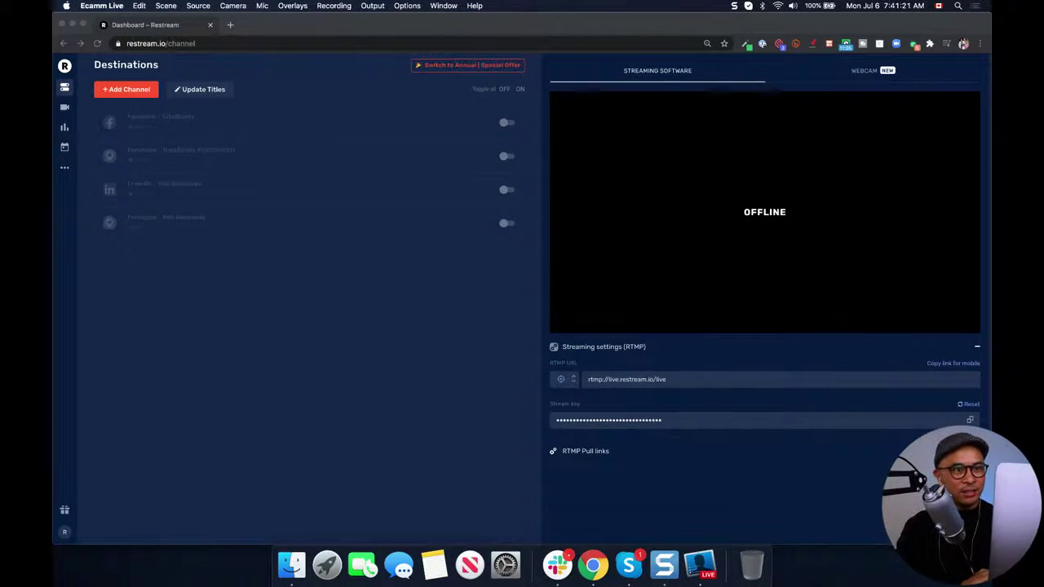
Underline the Destinations heading and draw an arrow toward Add Channel, then start adding a channel.
left_click(651, 33)
key("alt+d")
left_click_drag(86, 71, 173, 71)
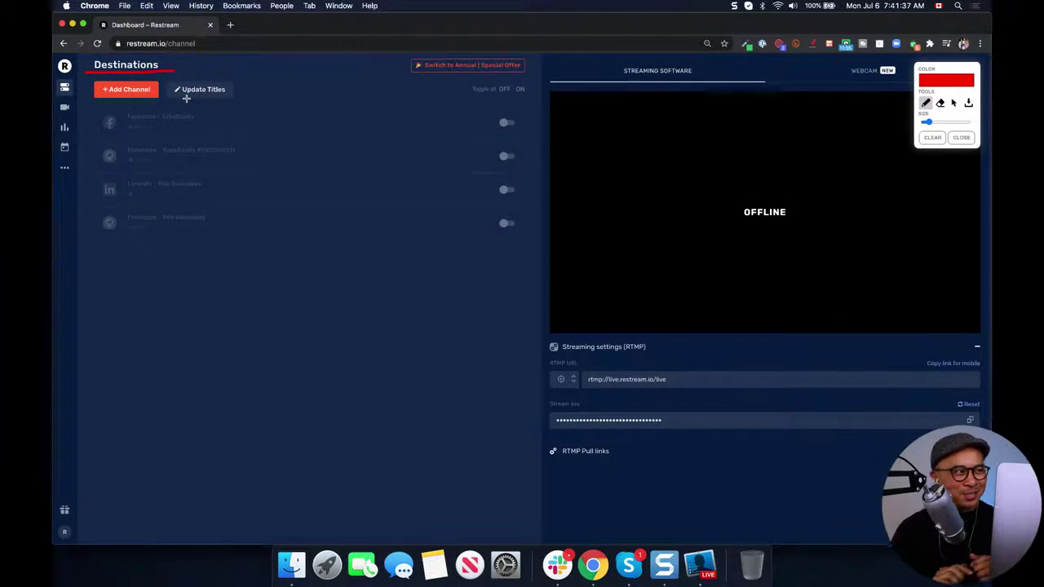
mouse_move(249, 127)
left_mouse_down()
mouse_move(157, 98)
mouse_move(179, 93)
left_mouse_up()
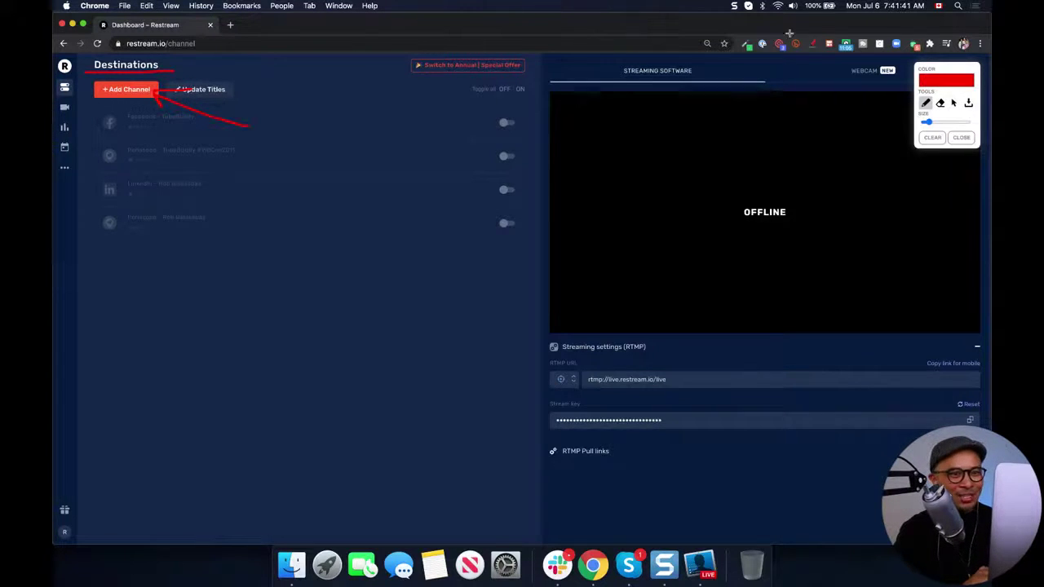
left_click(967, 139)
left_click(137, 91)
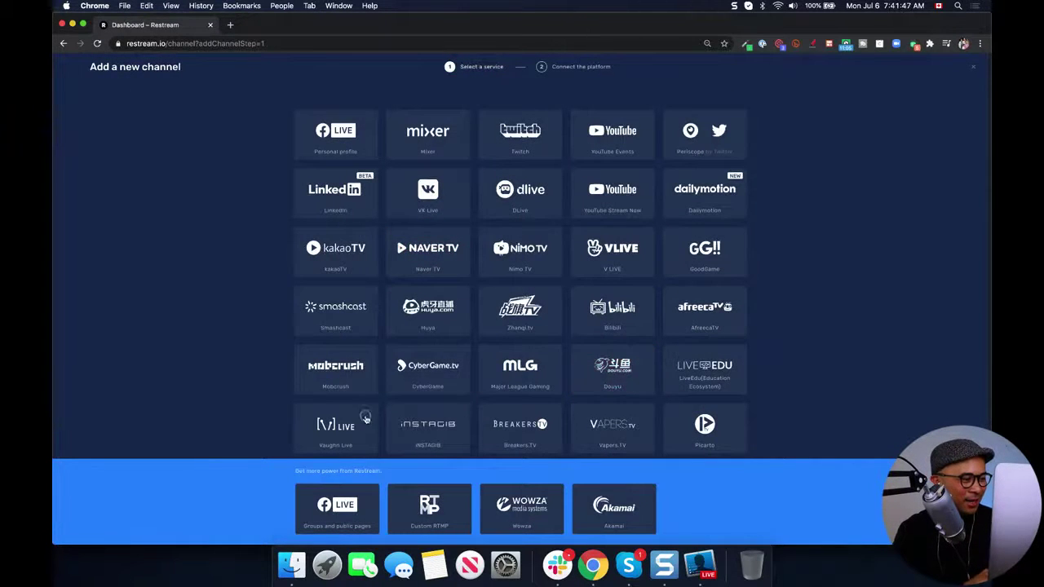
Point out the Facebook groups and pages option, then connect the Facebook account to Restream.
left_click(812, 48)
left_click_drag(210, 422, 294, 488)
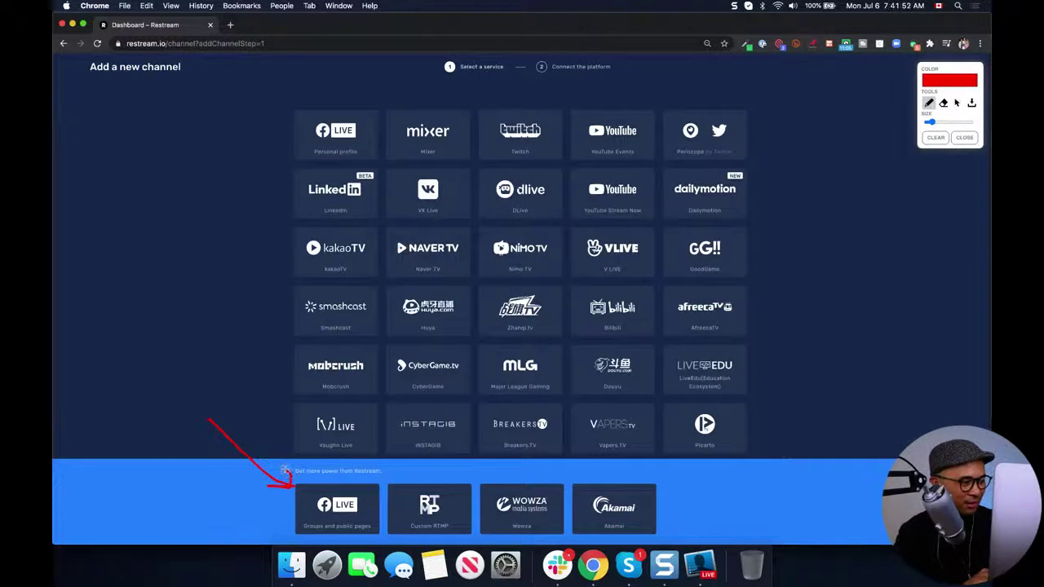
left_click(965, 138)
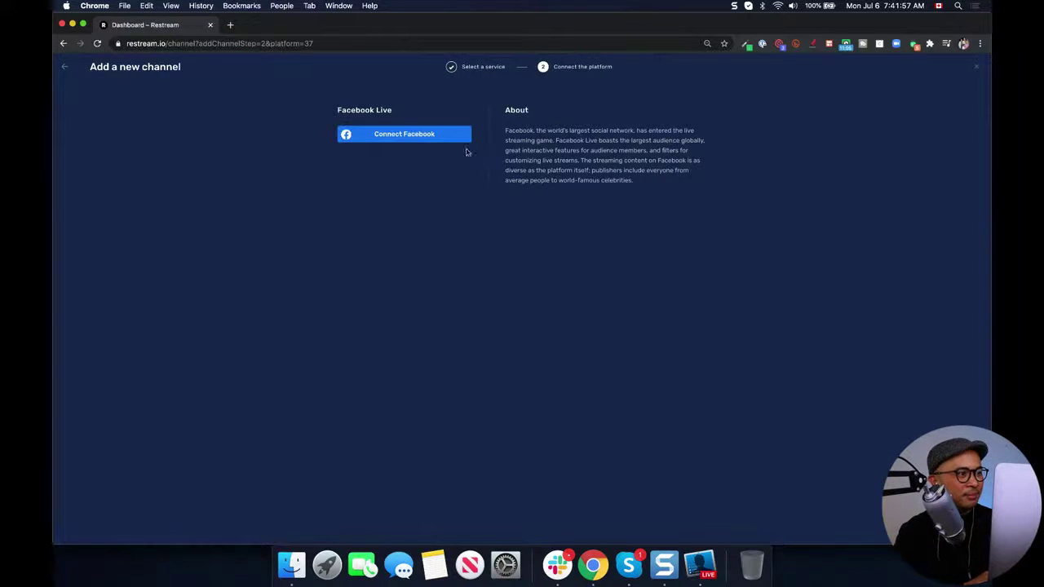
left_click(435, 138)
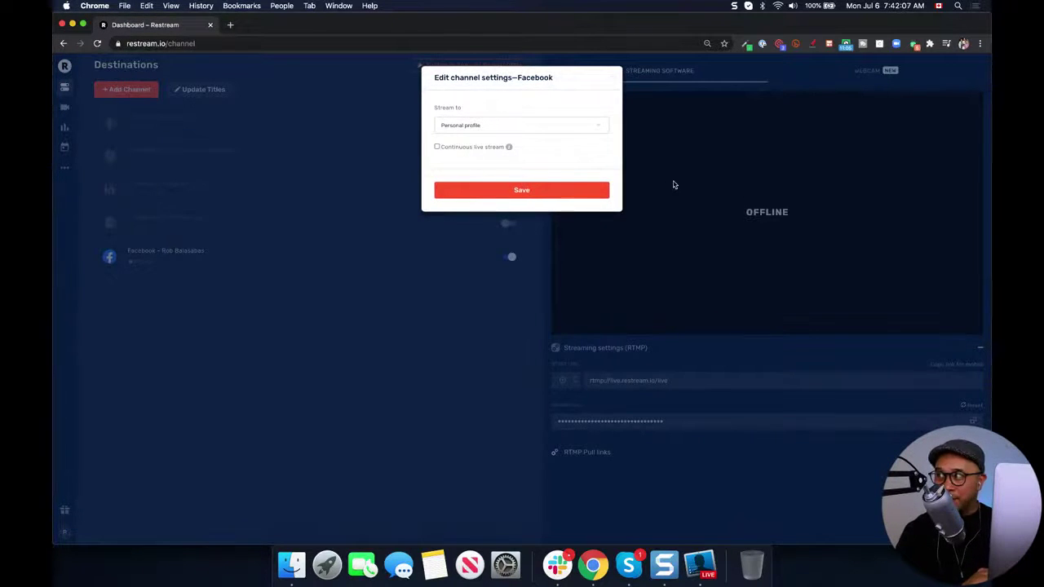
Set Stream to 'Group: The Content Marketer's Cafe', save, and add the Restream app to the group.
key("super+equal")
key("super+equal")
key("super+equal")
key("super+equal")
key("super+equal")
key("super+equal")
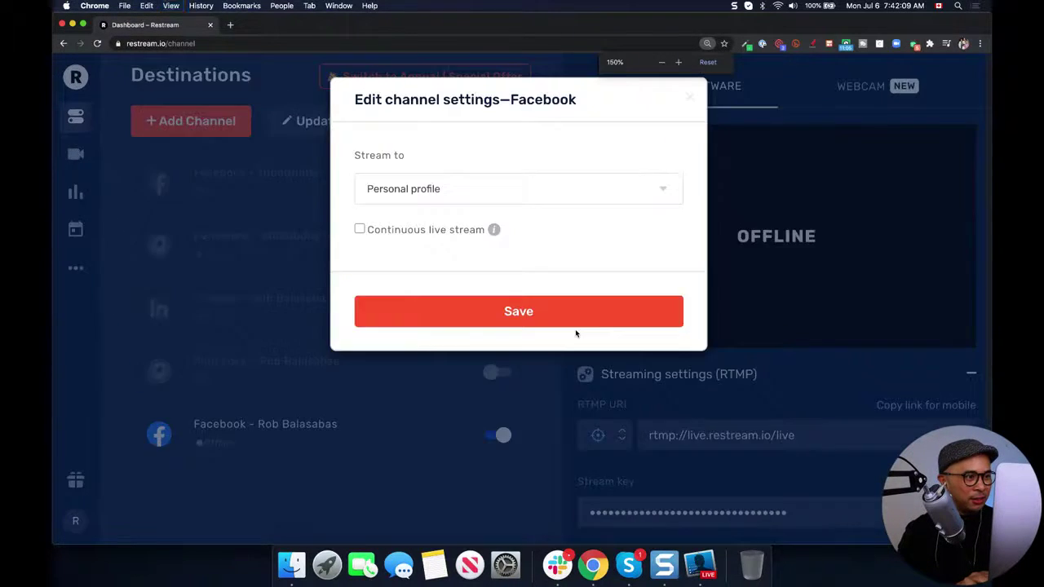
key("super+minus")
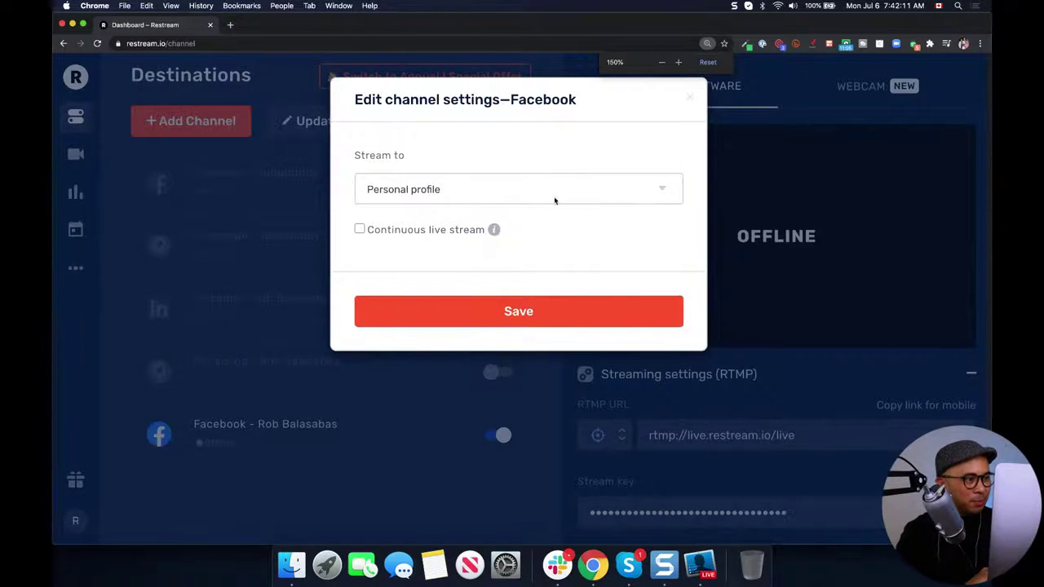
left_click(496, 194)
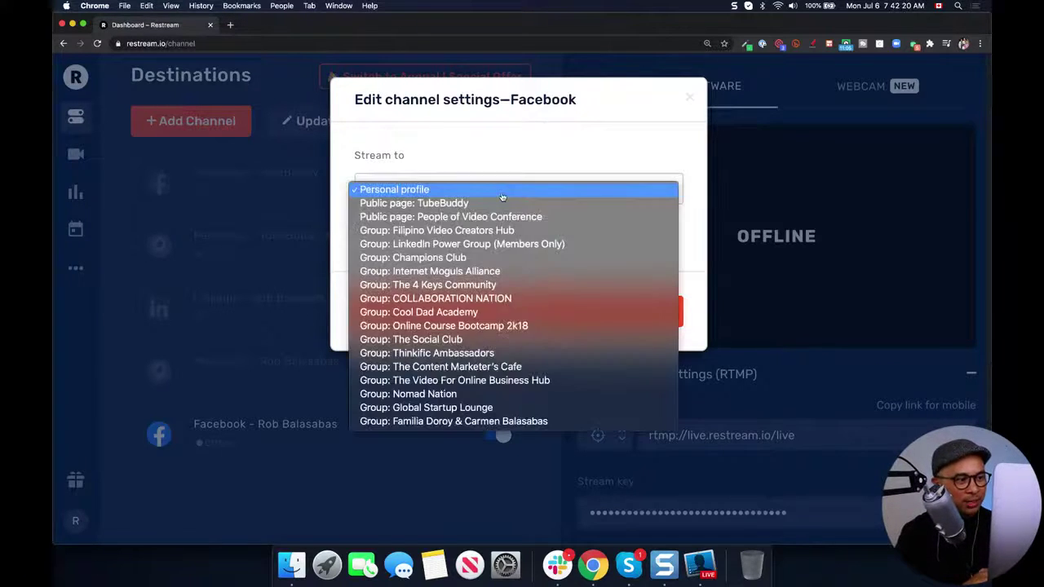
left_click(530, 369)
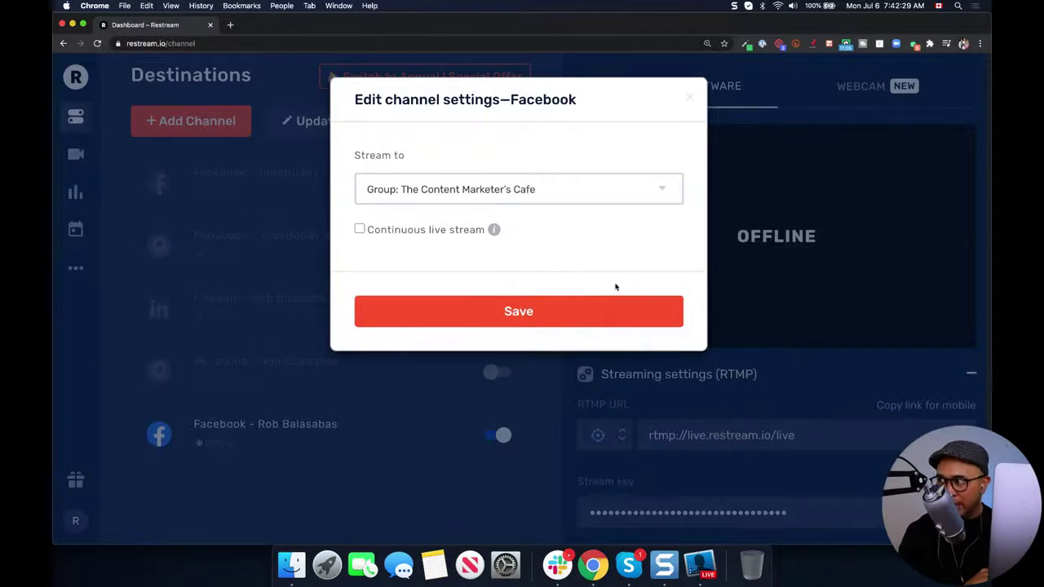
left_click(591, 318)
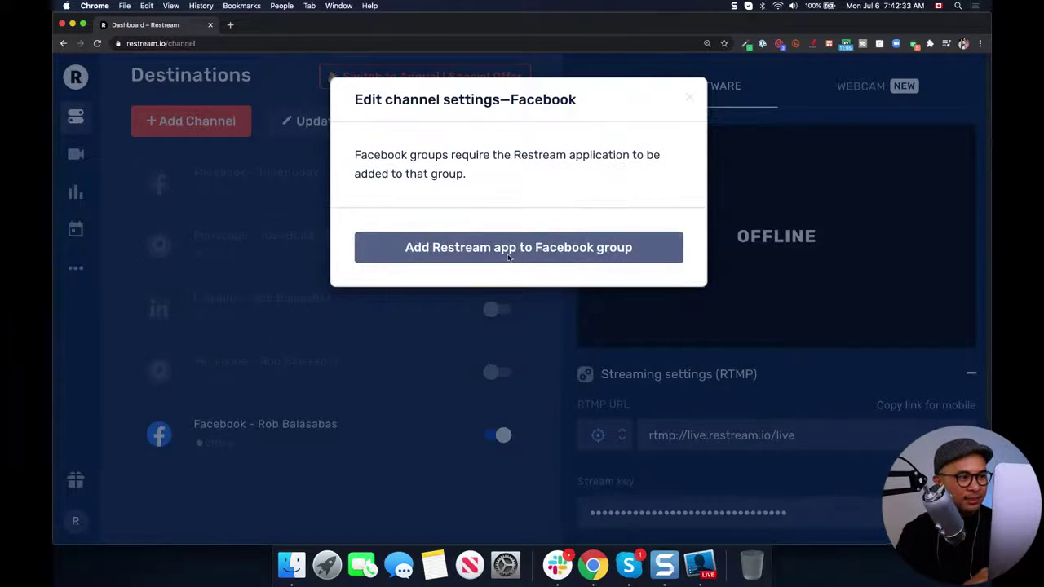
left_click(507, 257)
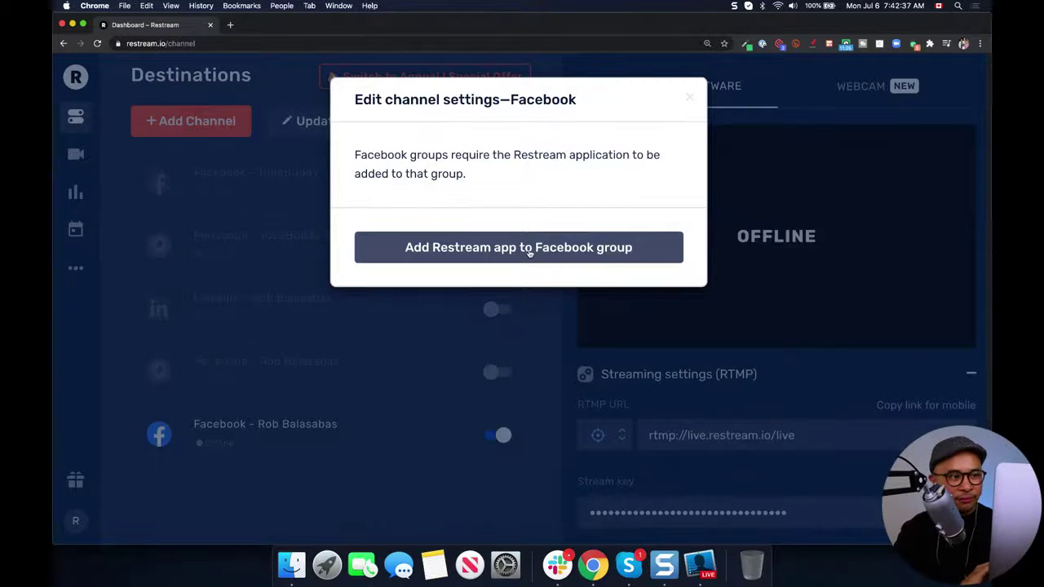
Confirm Restream.io Streaming in the group's app settings, then close the Facebook tab.
left_click(529, 249)
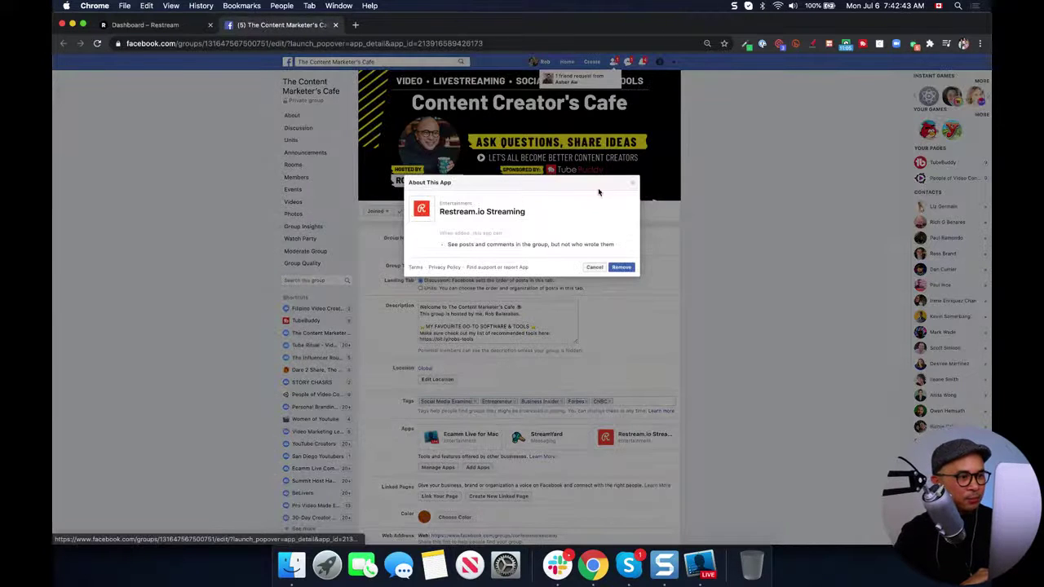
left_click(594, 267)
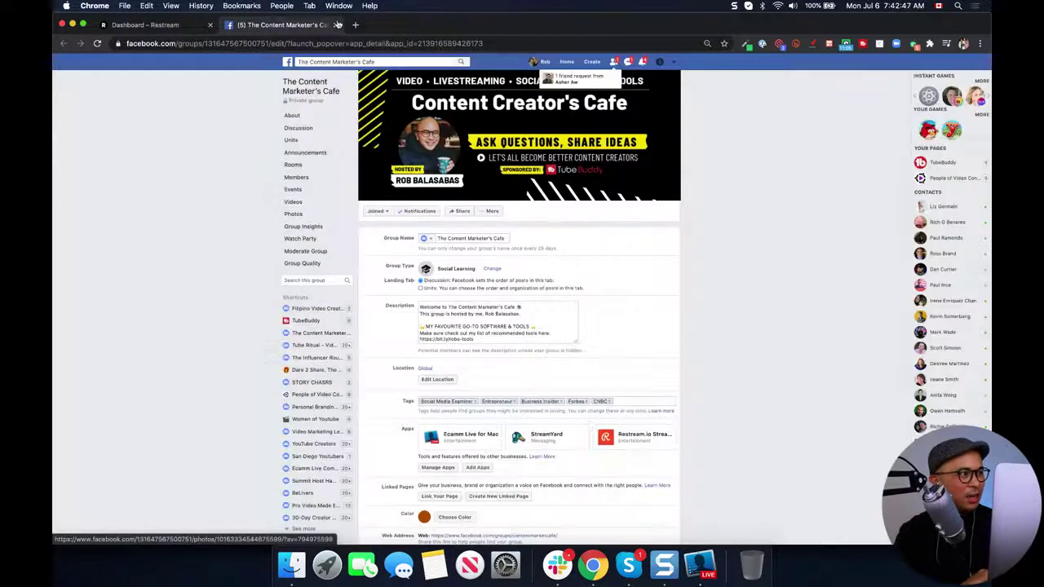
left_click(334, 24)
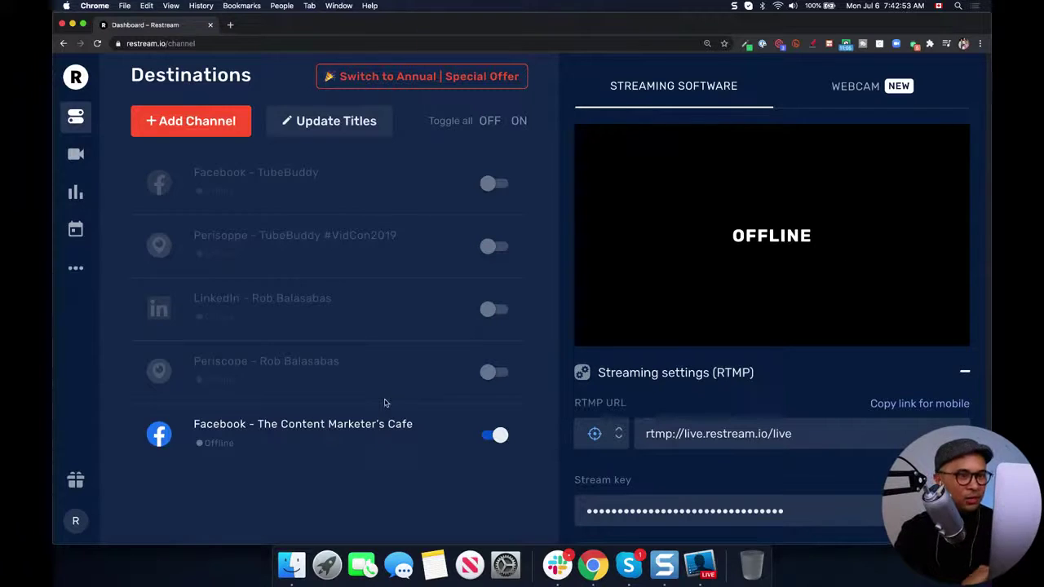
left_click(813, 43)
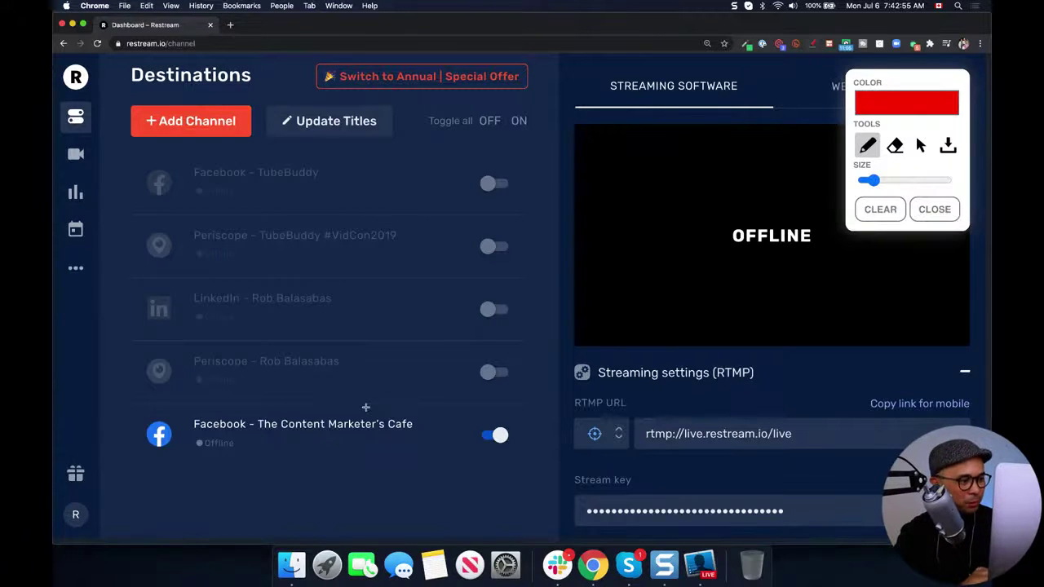
mouse_move(445, 410)
left_mouse_down()
mouse_move(136, 401)
mouse_move(263, 475)
mouse_move(536, 460)
mouse_move(421, 403)
left_mouse_up()
mouse_move(433, 280)
left_mouse_down()
mouse_move(425, 349)
mouse_move(403, 358)
mouse_move(452, 335)
left_mouse_up()
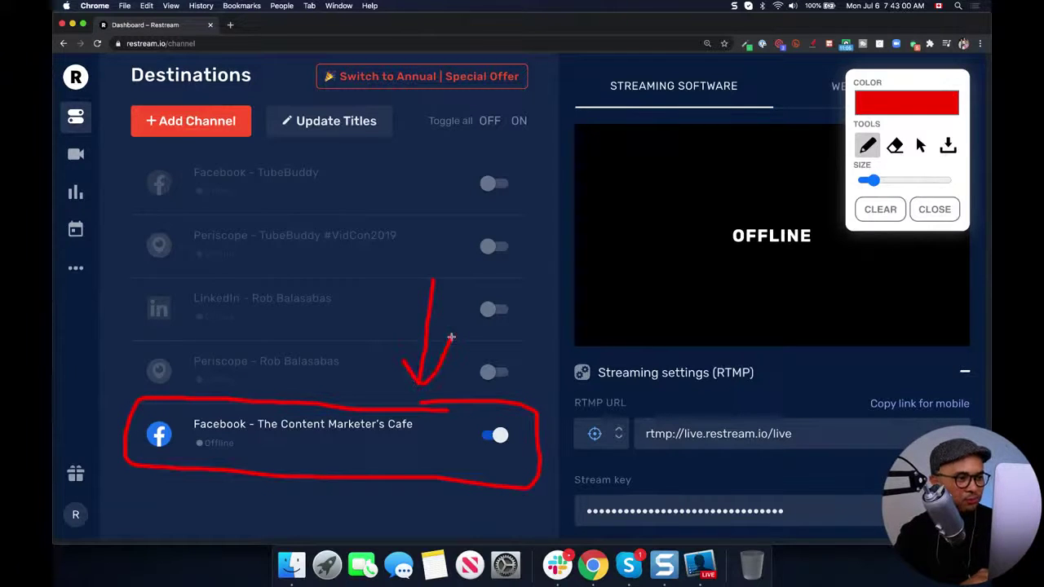
left_click(934, 209)
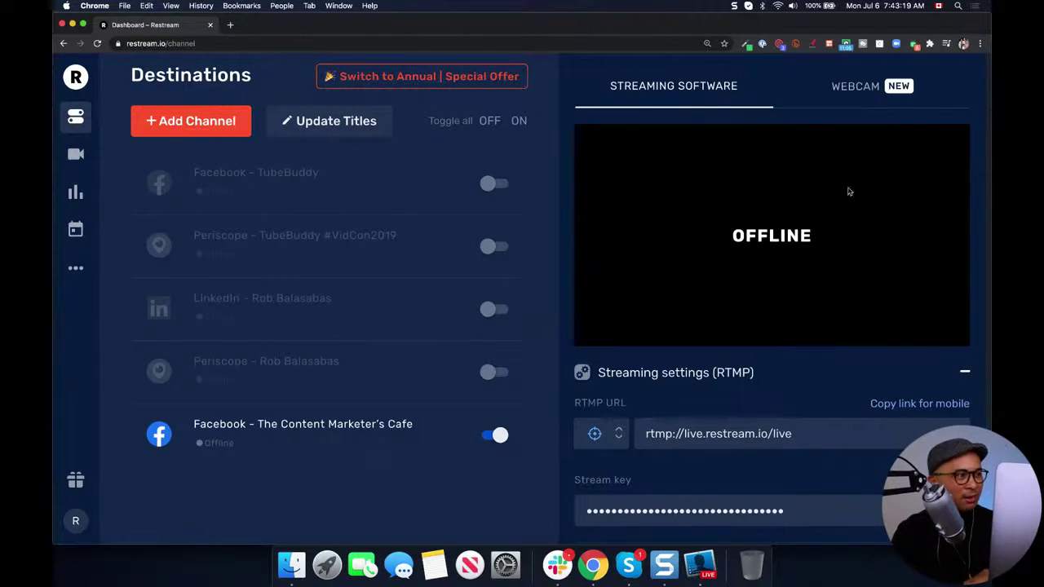
key("super+minus")
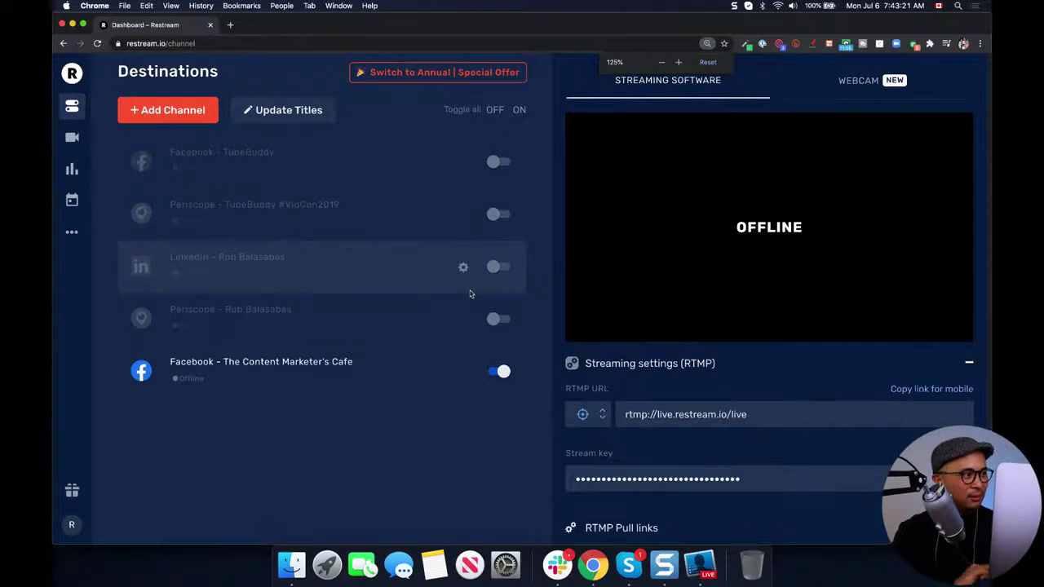
Mark the YouTube Events and Stream Now services, choose YouTube Stream Now, and connect it via Google.
left_click(196, 118)
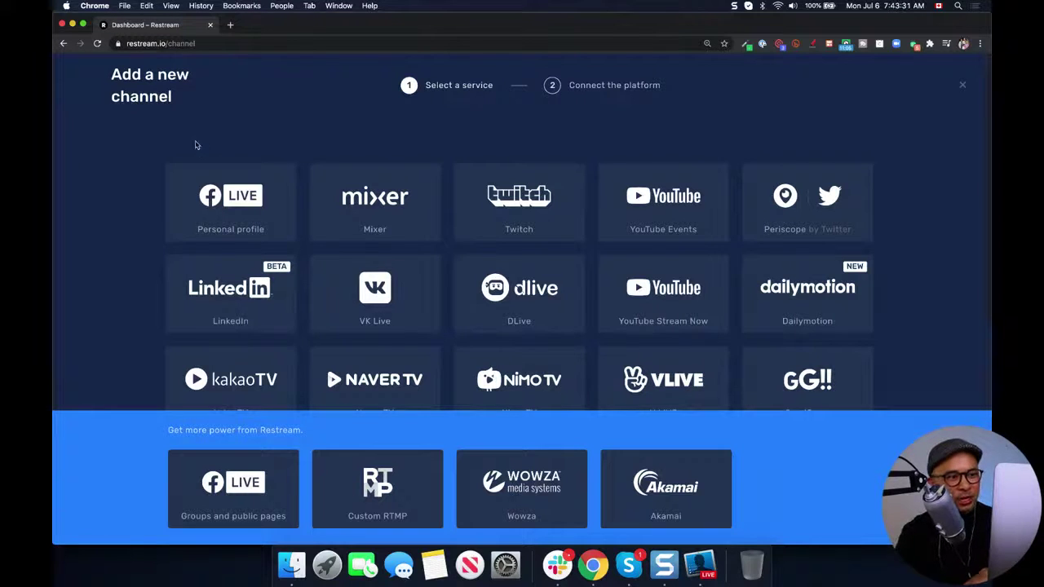
left_click(813, 43)
left_click_drag(696, 177, 759, 112)
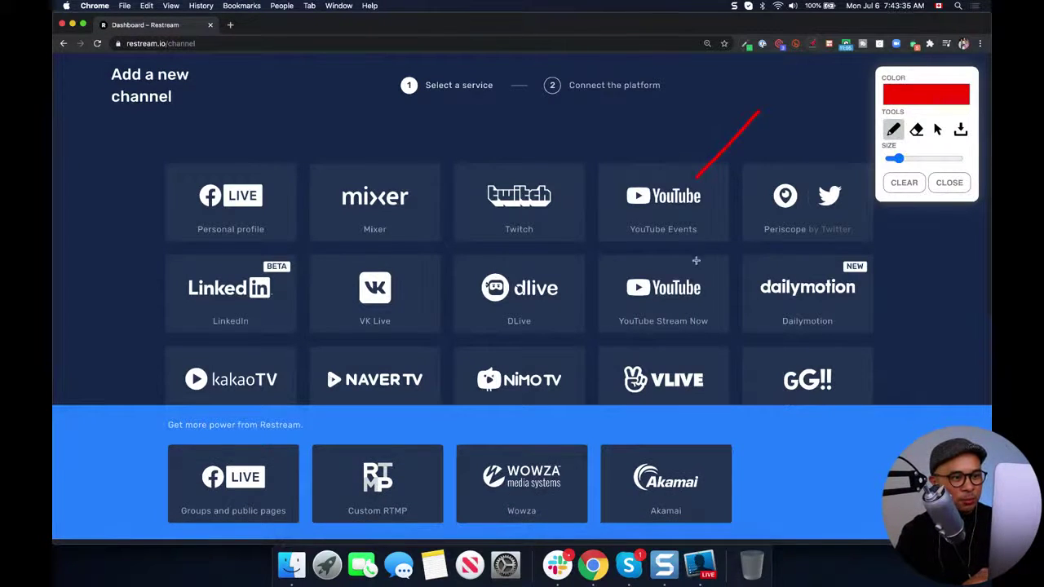
left_click_drag(693, 271, 732, 235)
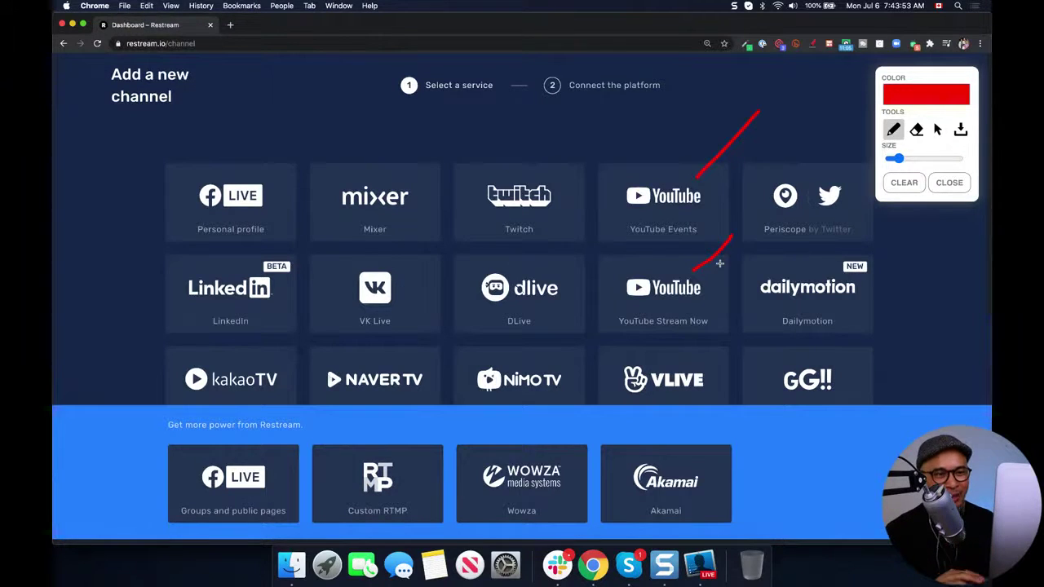
left_click(950, 185)
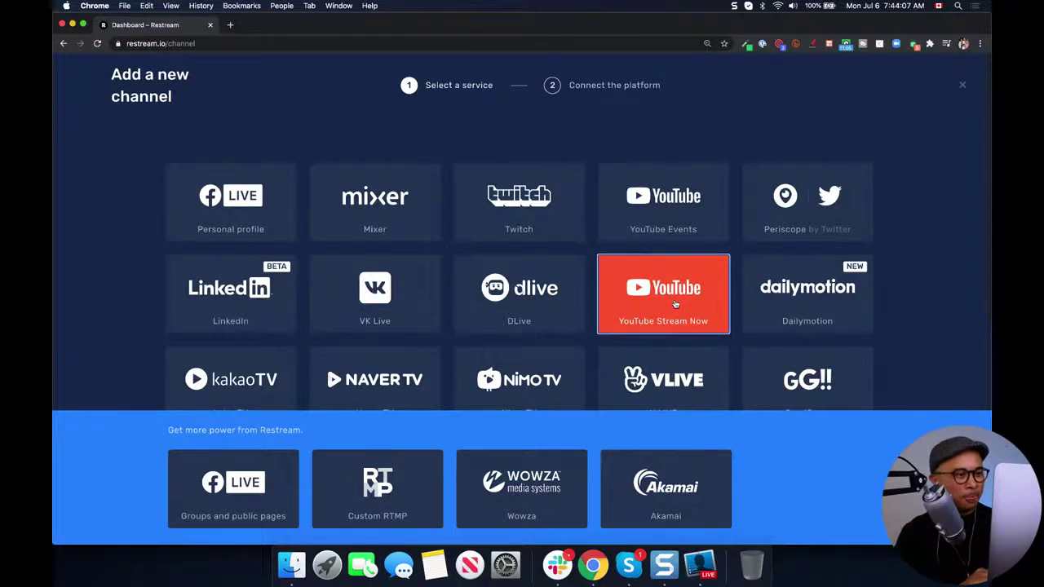
left_click(675, 303)
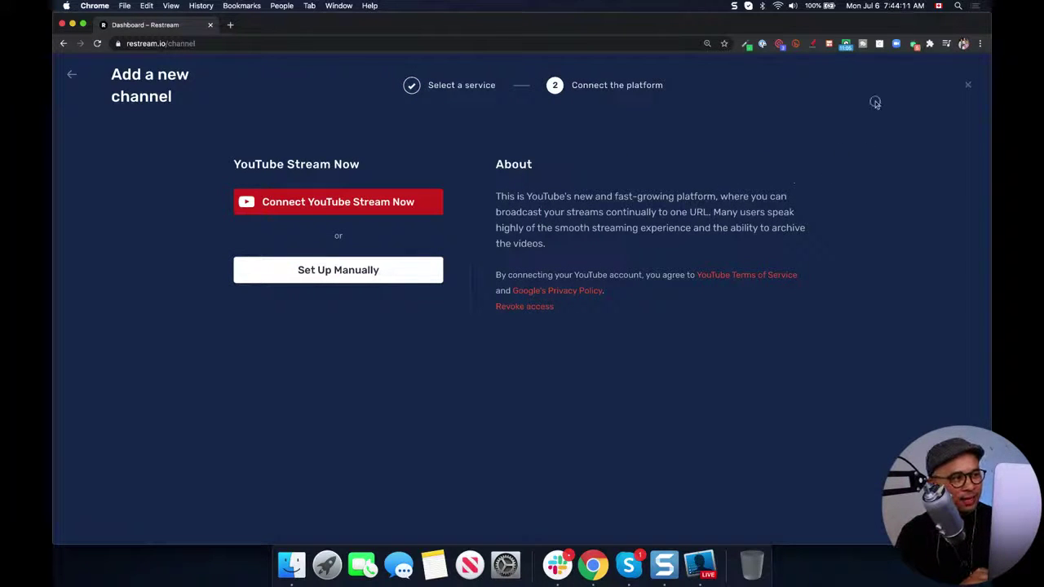
left_click(377, 208)
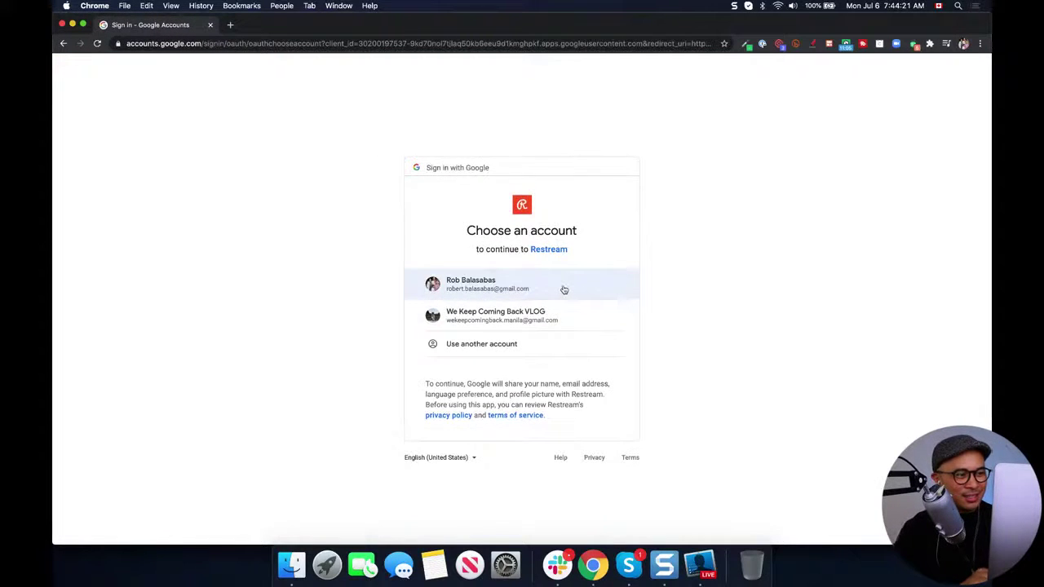
Sign in with the main Google account, pick the YouTube channel, and allow Restream access.
left_click(563, 289)
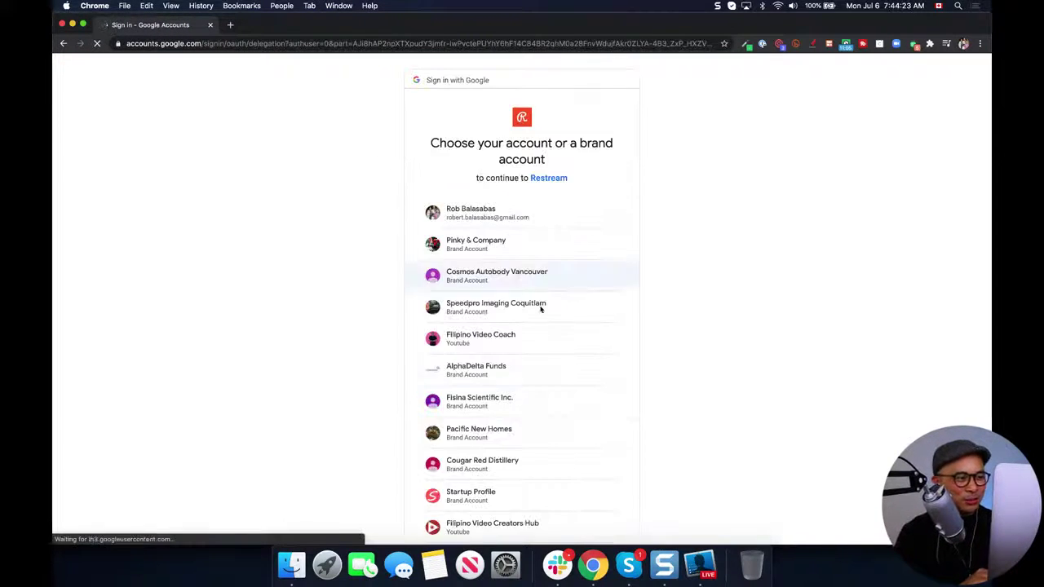
scroll(535, 397, "down", 5)
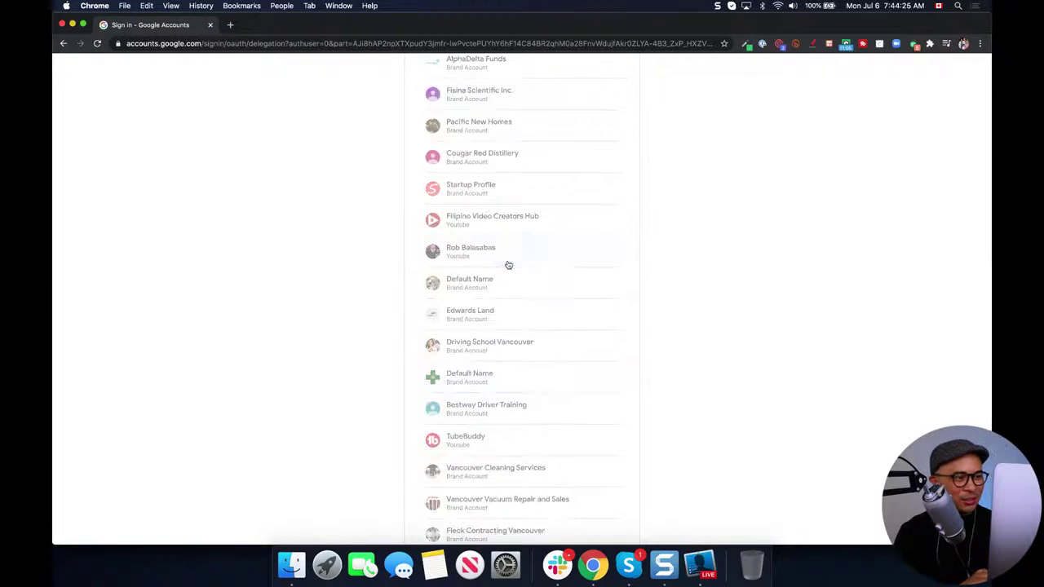
left_click(508, 265)
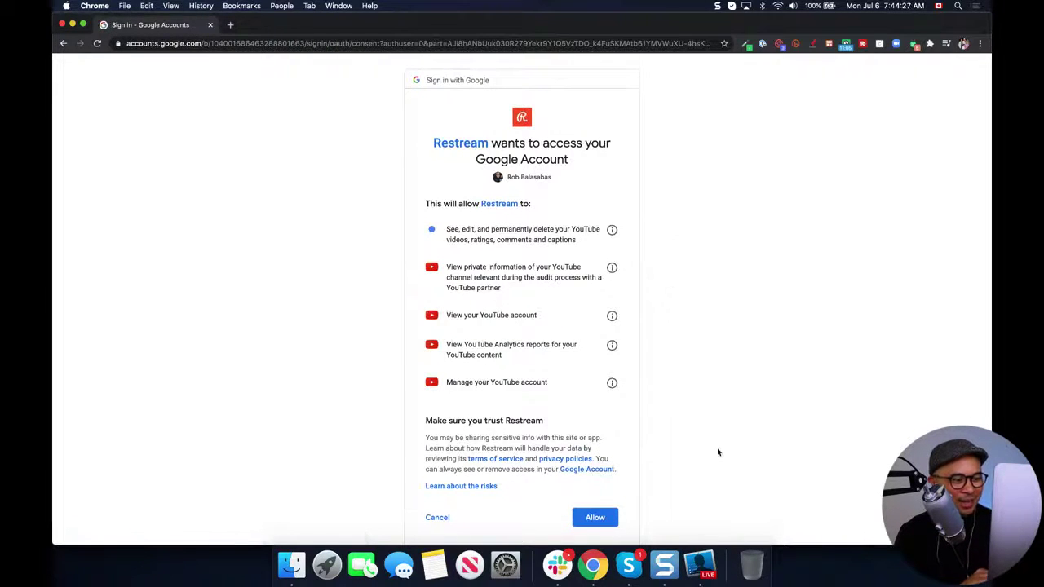
scroll(717, 451, "down", 1)
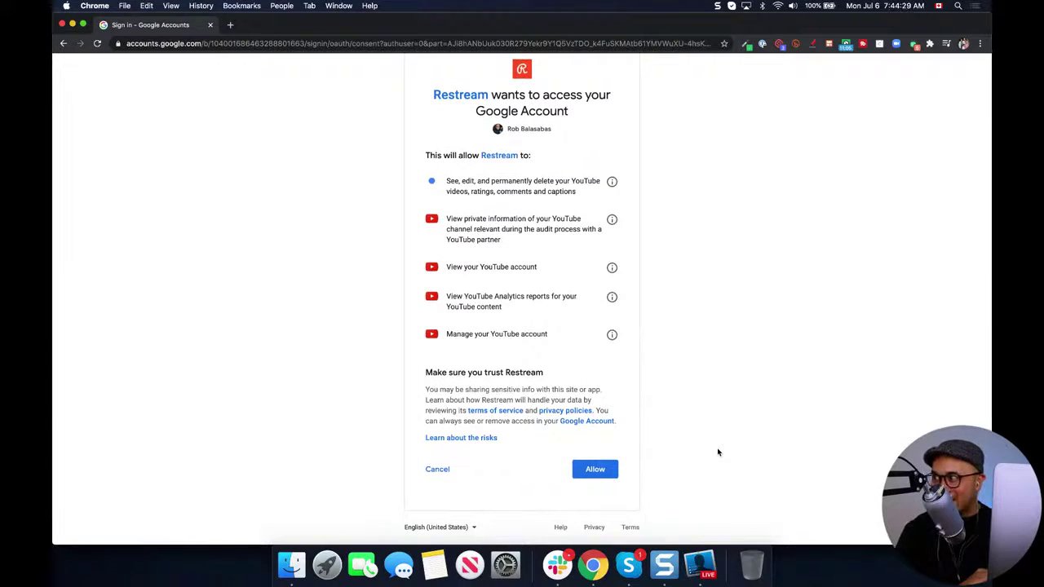
left_click(812, 44)
mouse_move(629, 437)
left_mouse_down()
mouse_move(579, 499)
mouse_move(620, 443)
left_mouse_up()
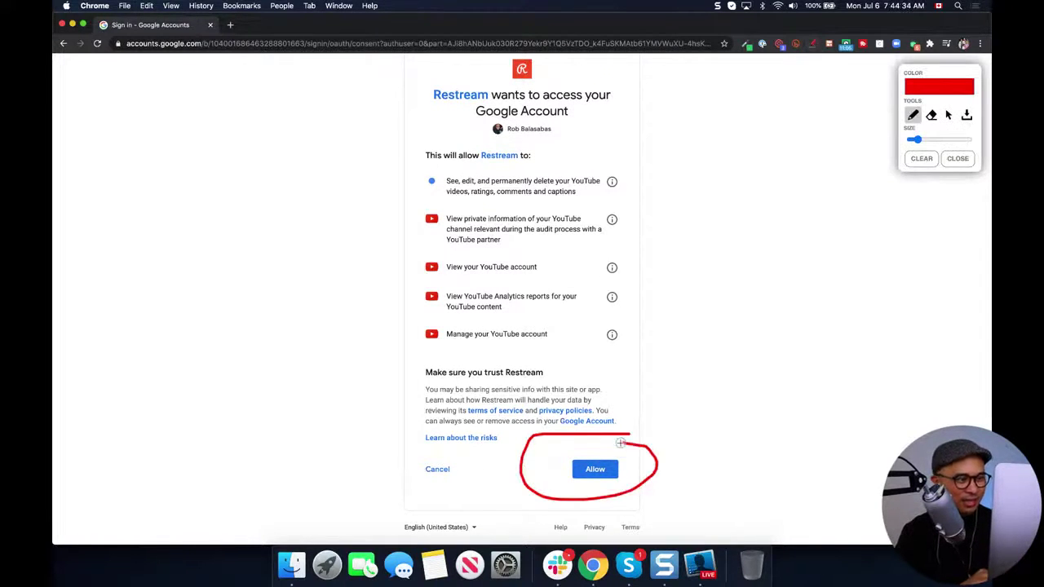
left_click(966, 163)
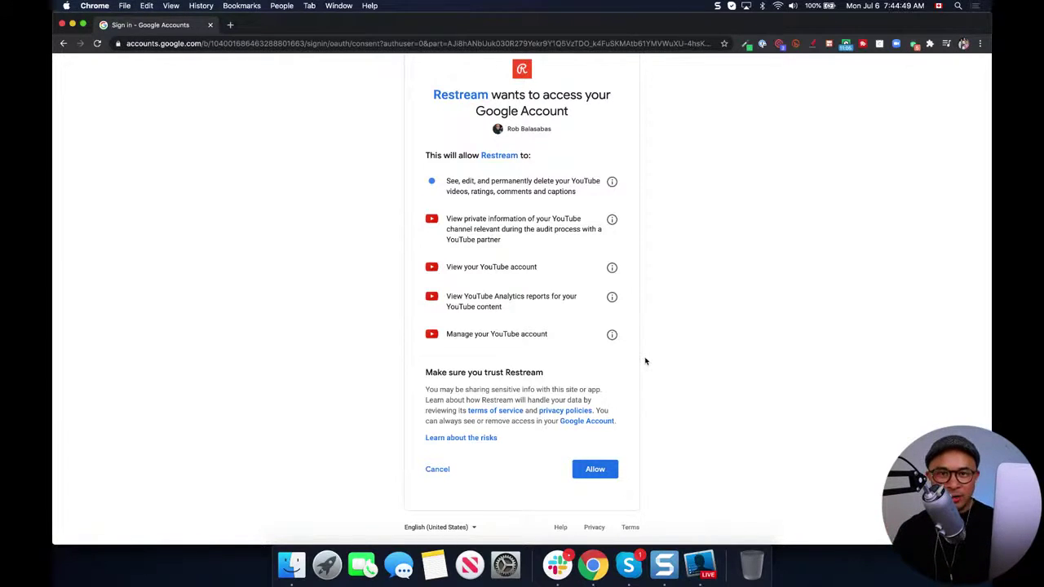
left_click(597, 471)
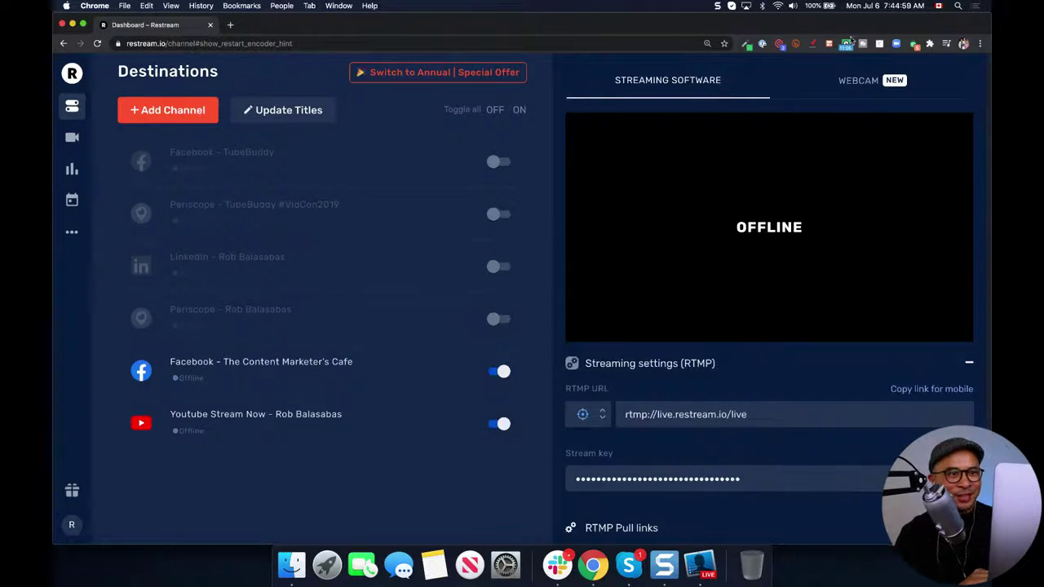
left_click(877, 43)
mouse_move(215, 349)
left_mouse_down()
mouse_move(137, 345)
mouse_move(122, 389)
mouse_move(275, 392)
mouse_move(362, 370)
mouse_move(223, 343)
left_mouse_up()
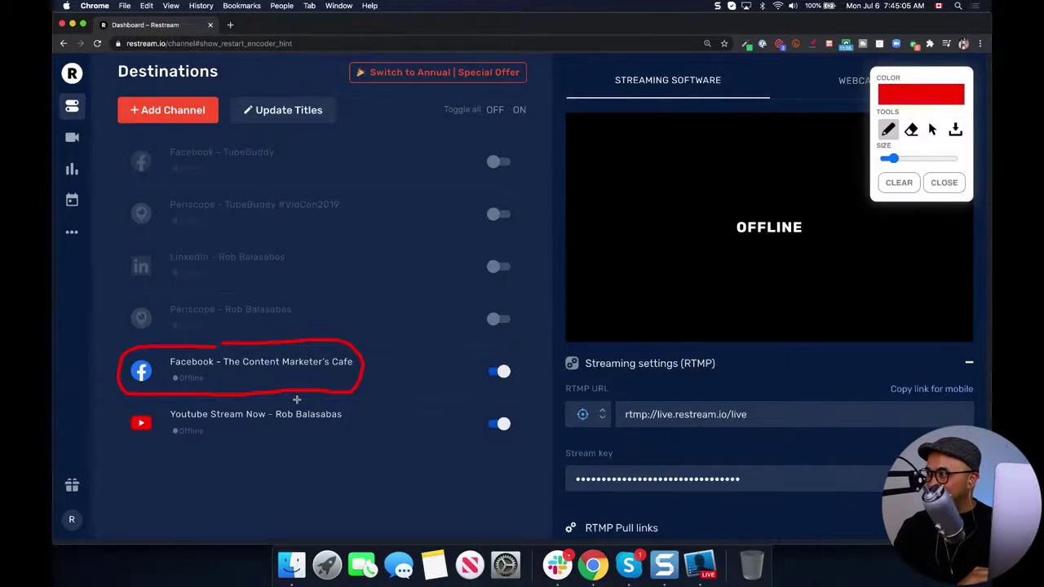
mouse_move(196, 402)
left_mouse_down()
mouse_move(142, 401)
mouse_move(103, 433)
mouse_move(329, 457)
mouse_move(363, 443)
mouse_move(320, 403)
mouse_move(220, 397)
left_mouse_up()
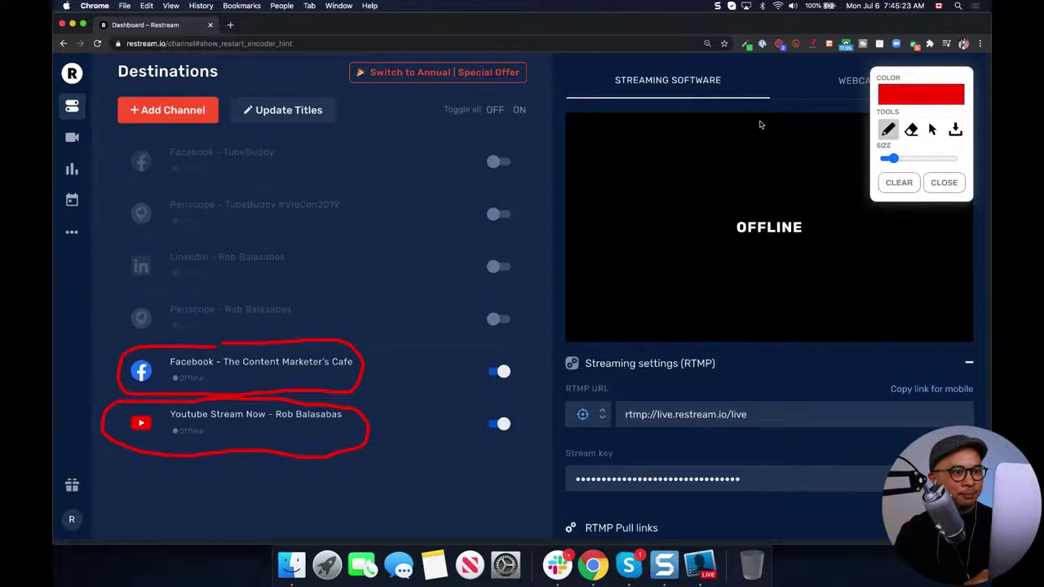
left_click(943, 183)
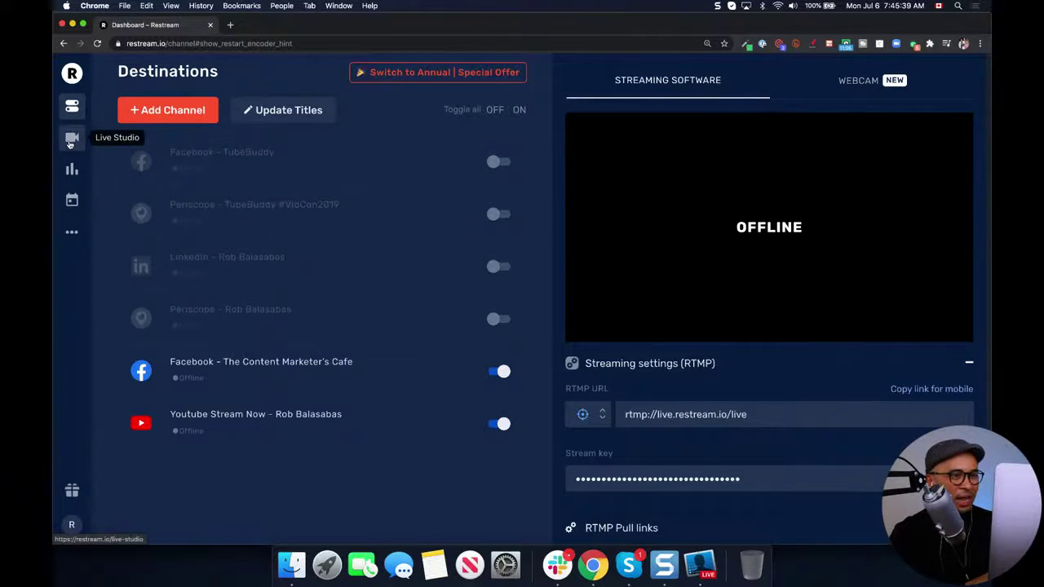
left_click(812, 44)
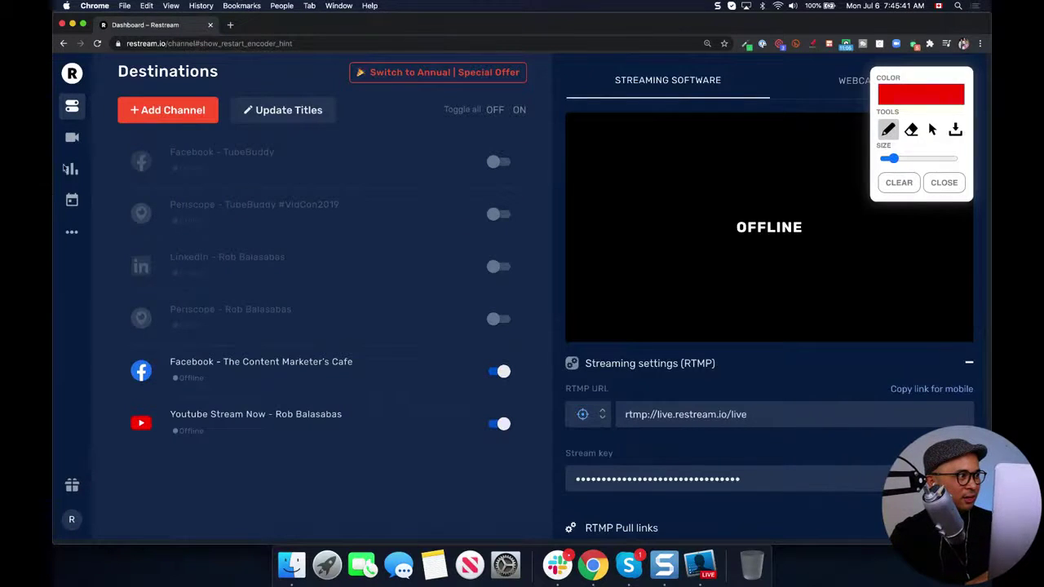
mouse_move(87, 128)
left_mouse_down()
mouse_move(62, 122)
mouse_move(55, 160)
mouse_move(88, 137)
mouse_move(85, 125)
left_mouse_up()
mouse_move(180, 127)
left_mouse_down()
mouse_move(104, 135)
mouse_move(112, 149)
left_mouse_up()
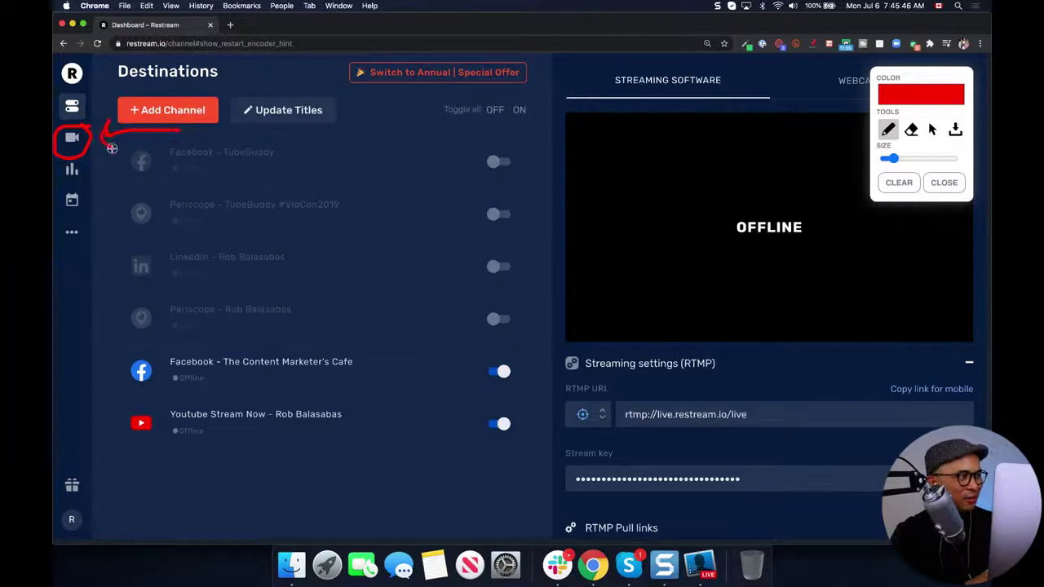
left_click(944, 184)
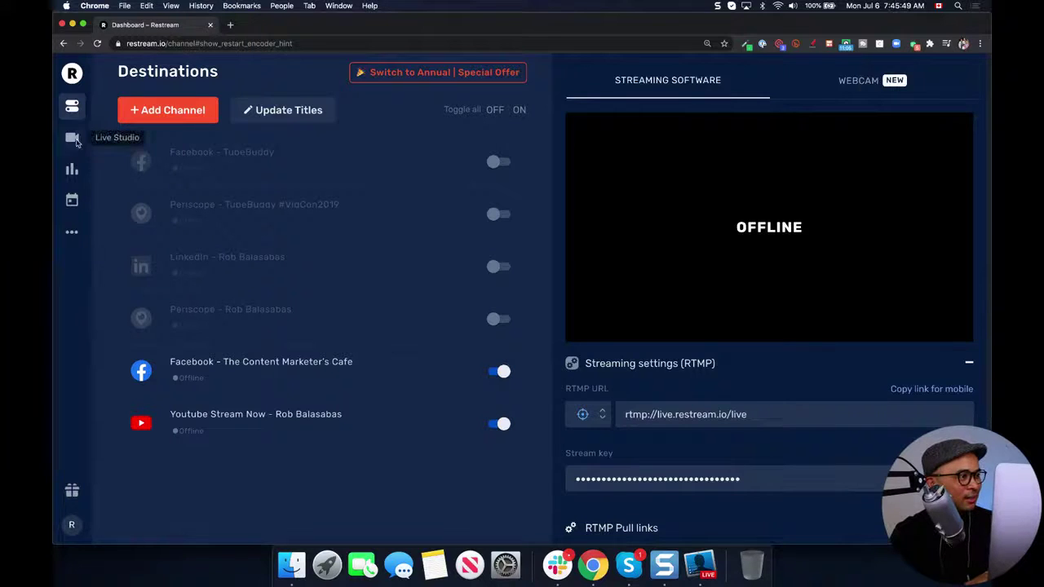
left_click(75, 140)
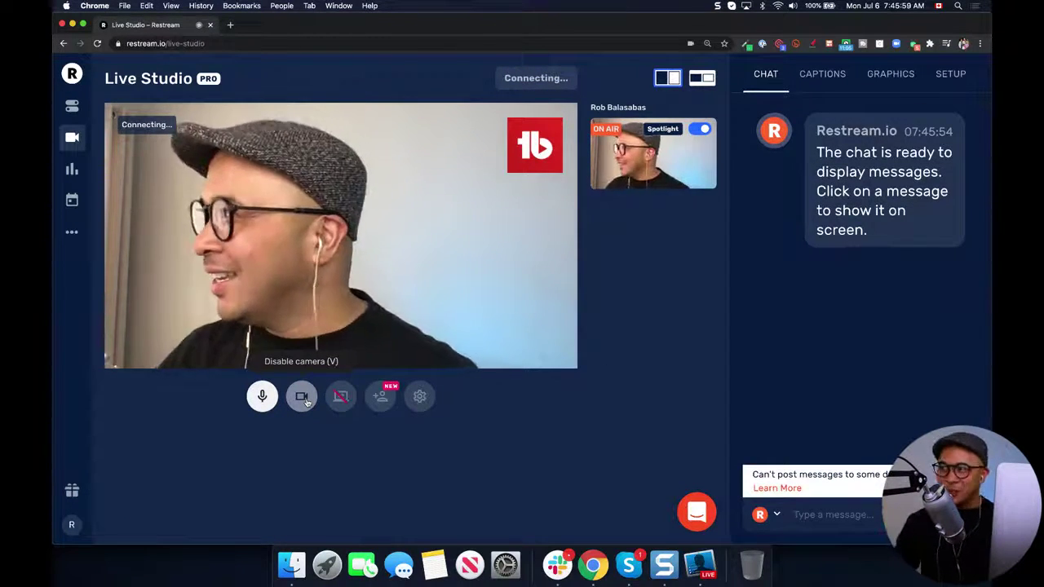
Turn the camera off and mute the microphone, then mark the stream setup section.
left_click(302, 397)
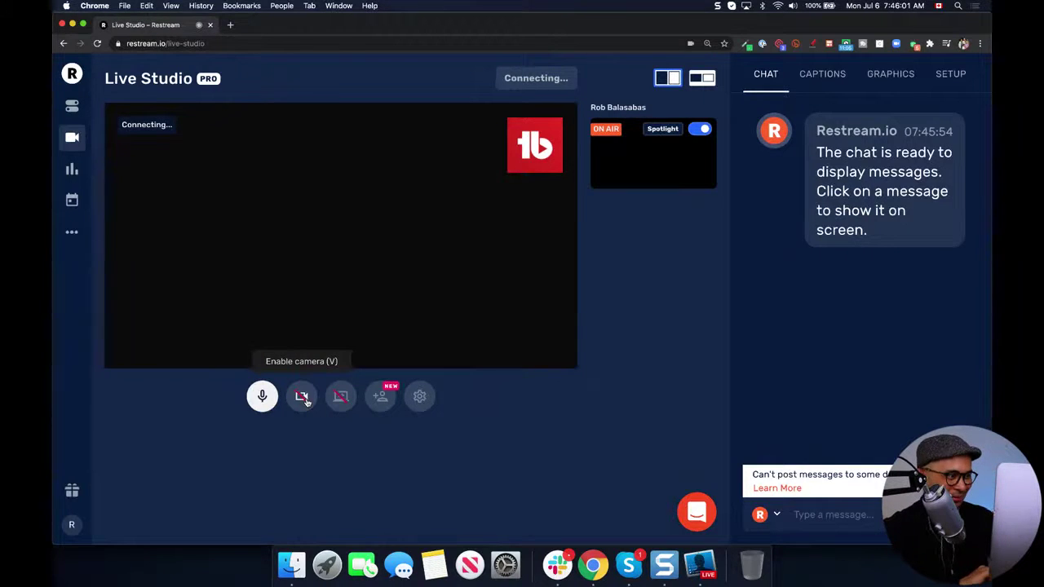
left_click(263, 398)
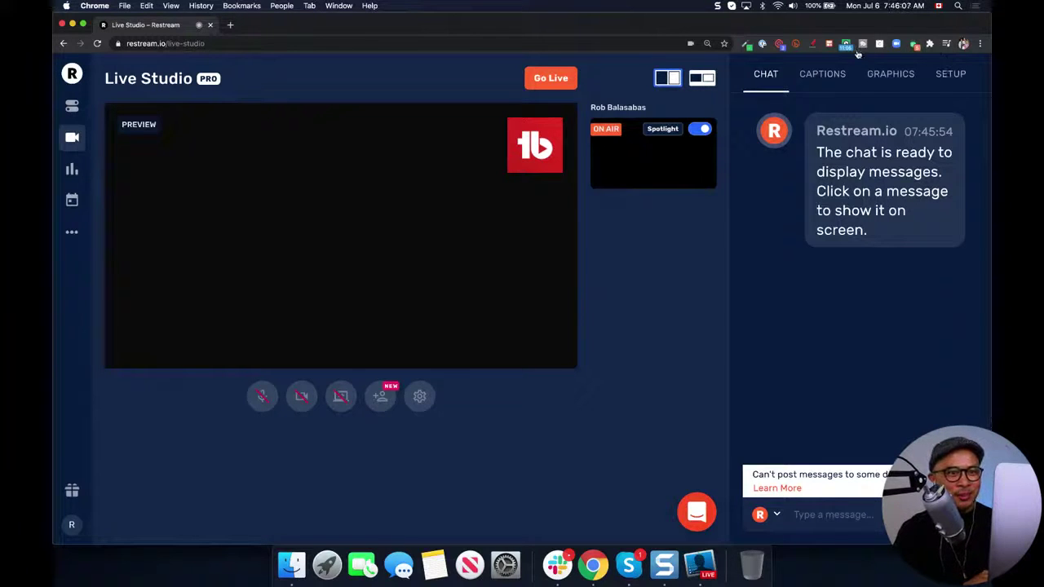
left_click(812, 43)
mouse_move(923, 75)
left_mouse_down()
mouse_move(591, 236)
mouse_move(628, 239)
left_mouse_up()
mouse_move(968, 65)
left_mouse_down()
mouse_move(935, 70)
mouse_move(976, 87)
left_mouse_up()
mouse_move(785, 105)
left_mouse_down()
mouse_move(901, 89)
mouse_move(871, 79)
mouse_move(881, 120)
left_mouse_up()
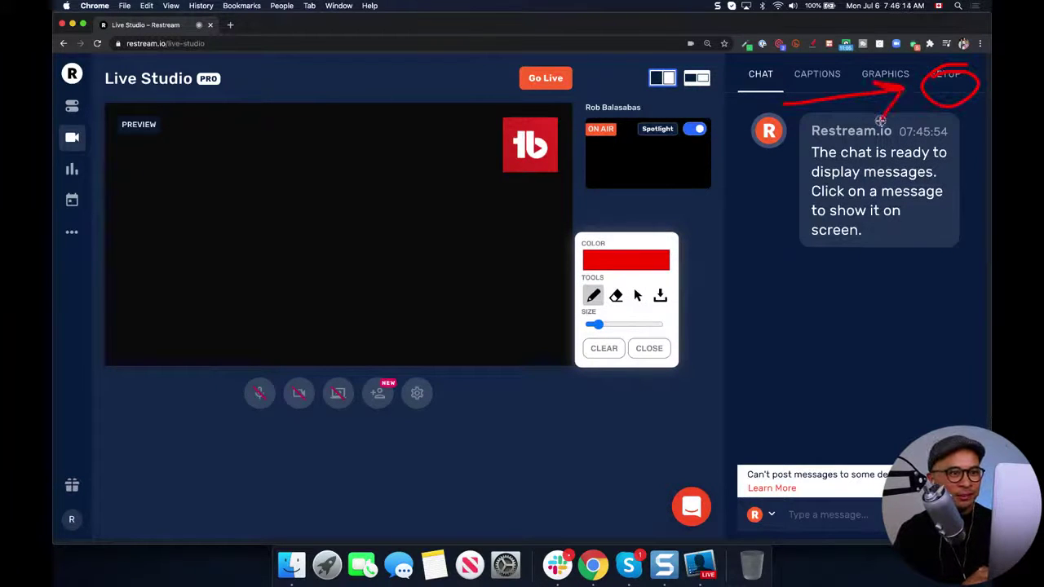
left_click(649, 349)
Enter the stream title 'TEST LIVE FB & YT'.
left_click(949, 73)
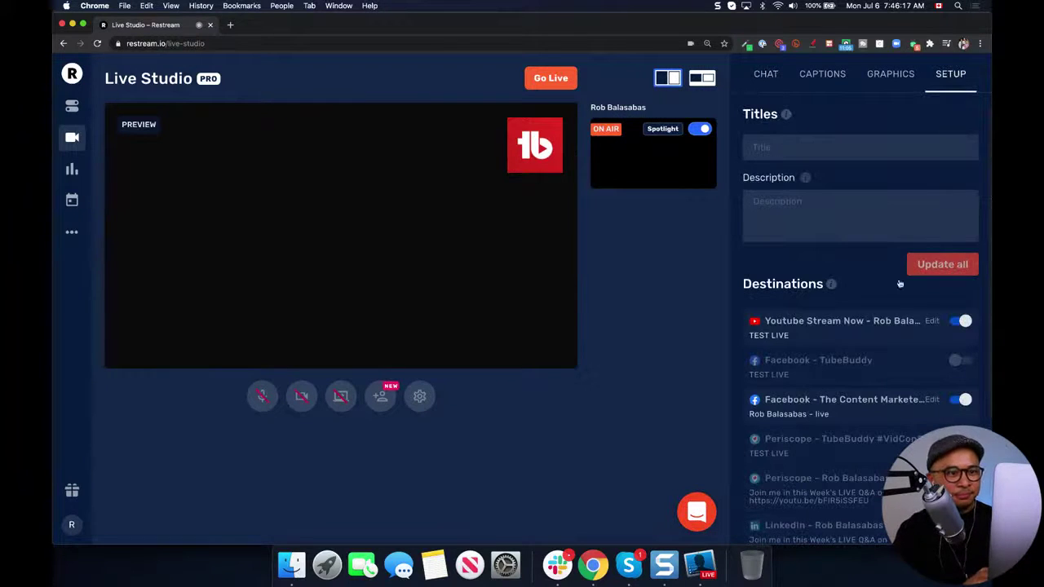
left_click(779, 151)
left_click(778, 207)
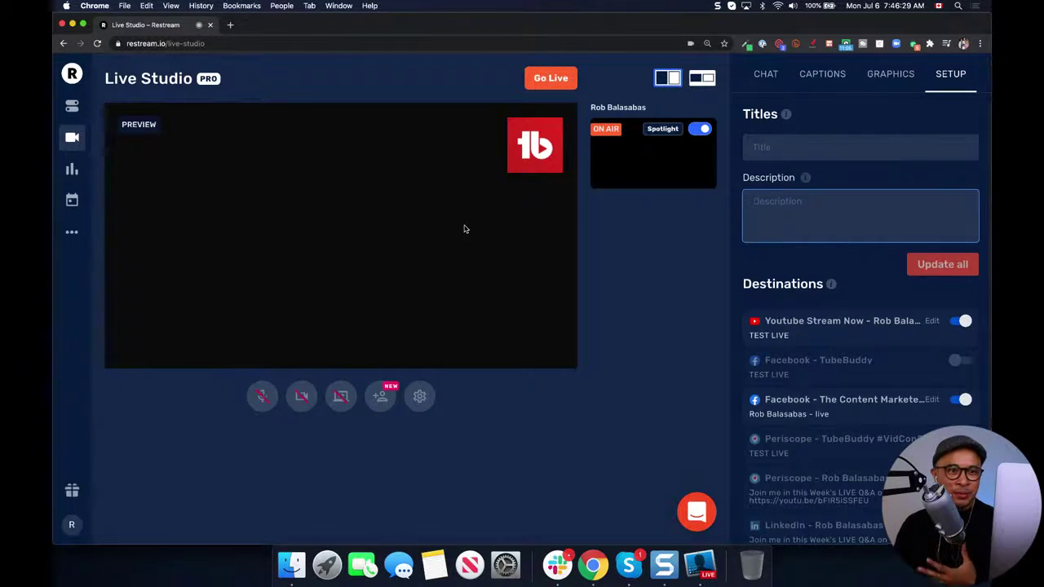
left_click(836, 149)
type("TEST LI")
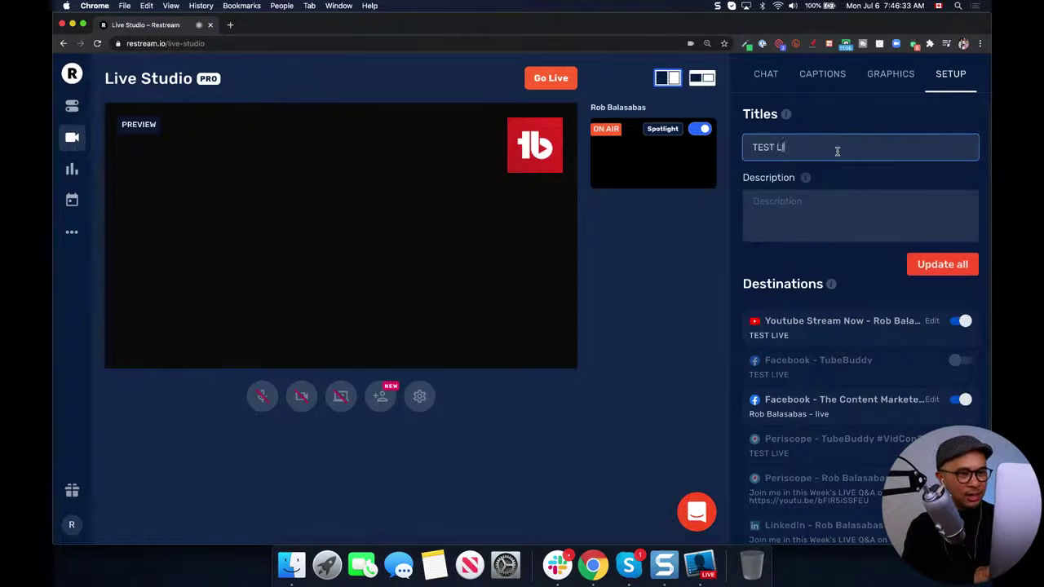
type("VE FB & YT")
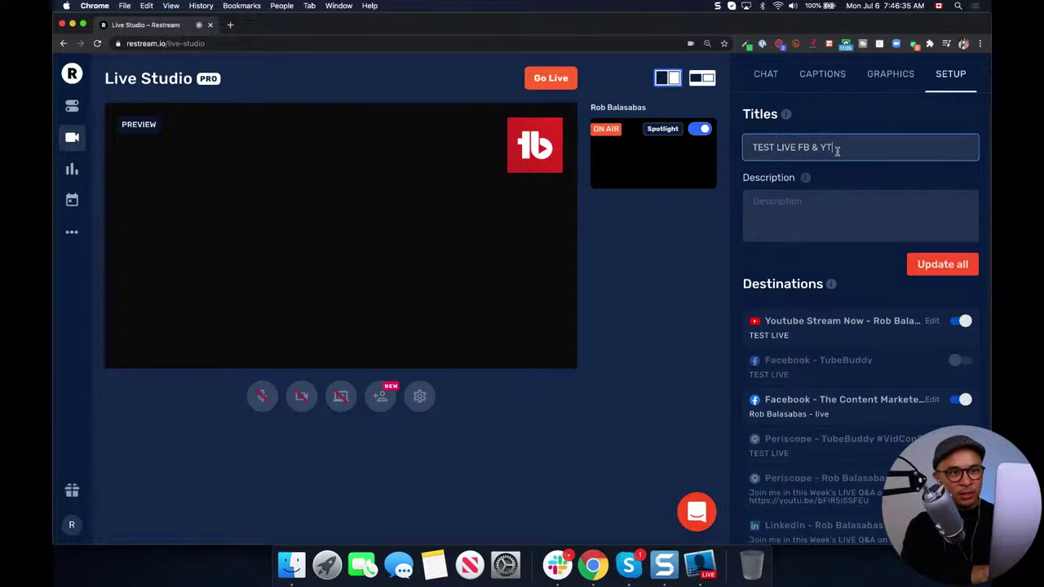
Copy the title into the description and append 'ON RESTREAM STUDIOS'.
key("super+a")
key("super+c")
key("Tab")
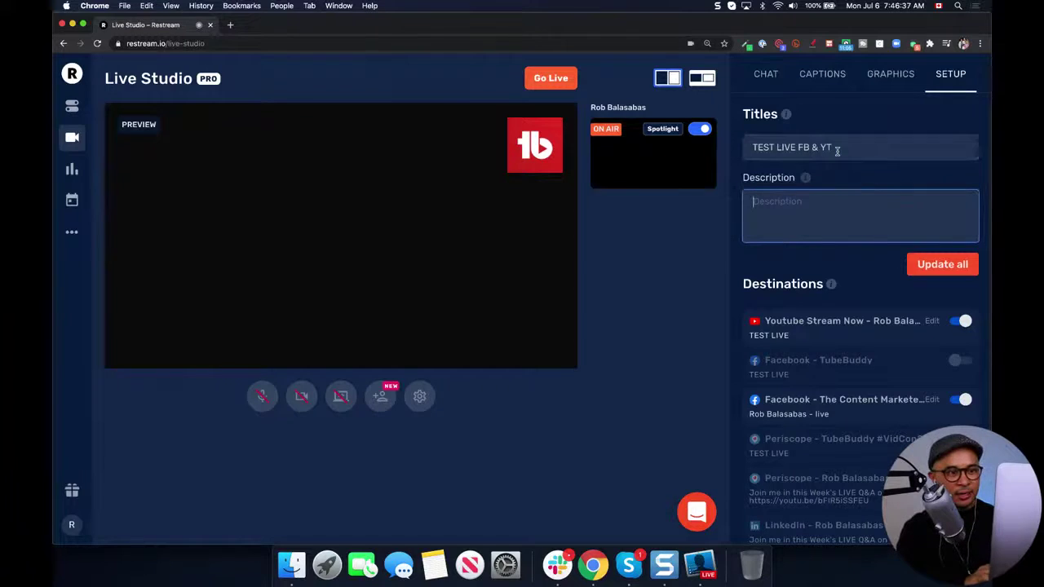
key("super+v")
type("ON RESTREAM STUDIOS")
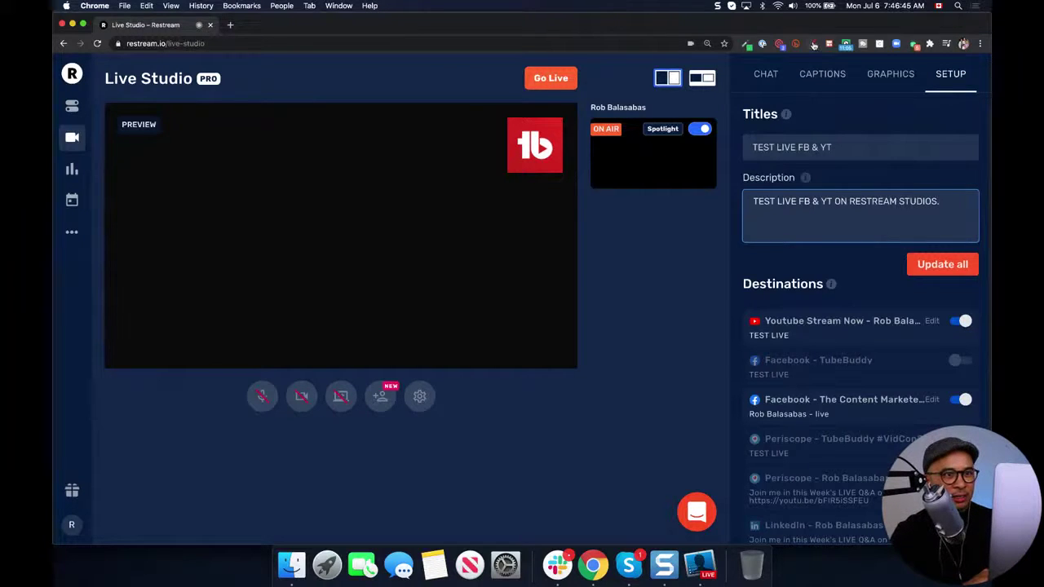
left_click(814, 43)
left_click_drag(845, 298, 737, 300)
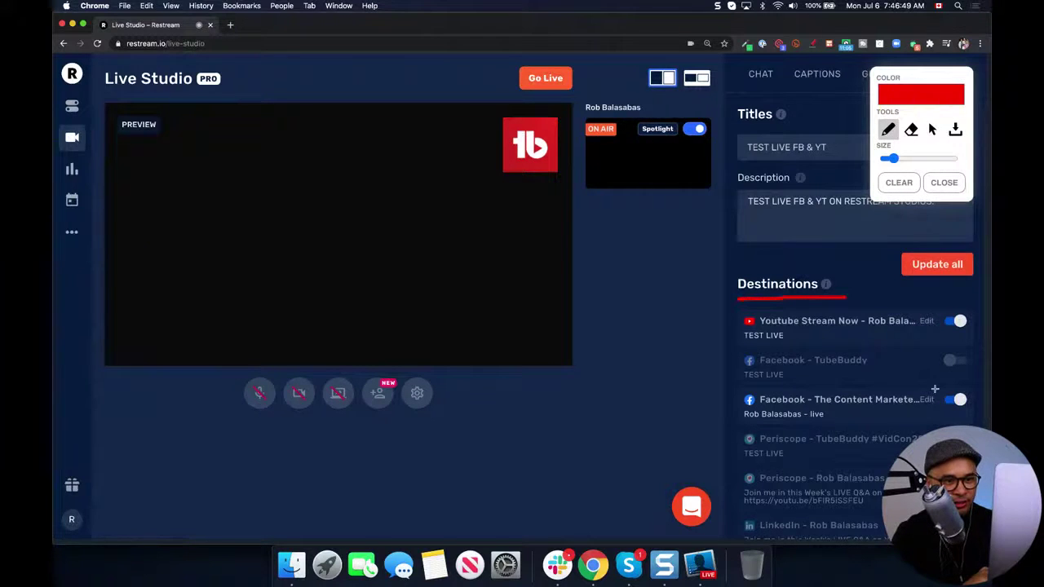
scroll(934, 363, "down", 1)
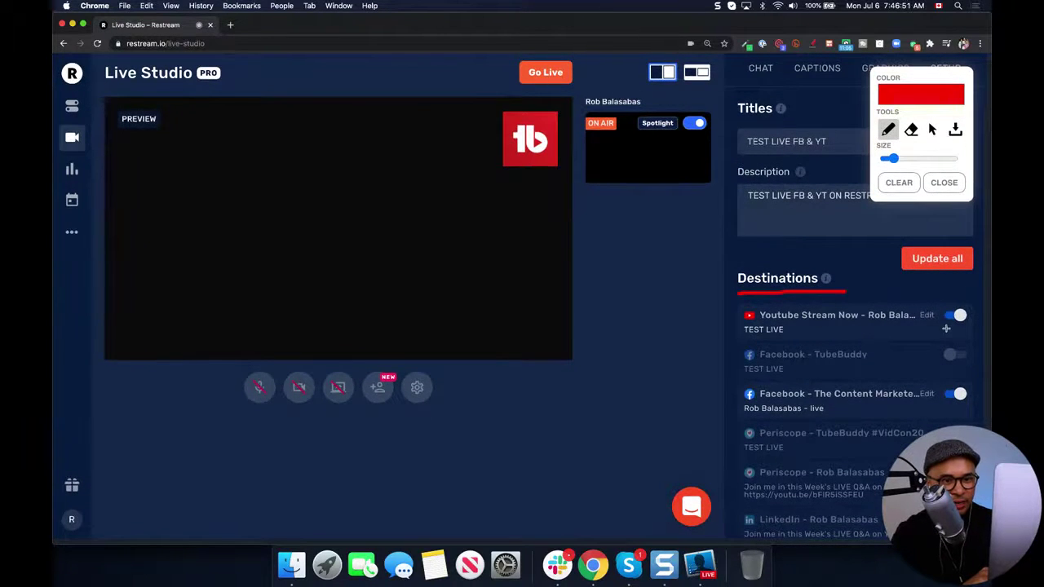
mouse_move(974, 294)
left_mouse_down()
mouse_move(933, 310)
mouse_move(934, 403)
left_mouse_up()
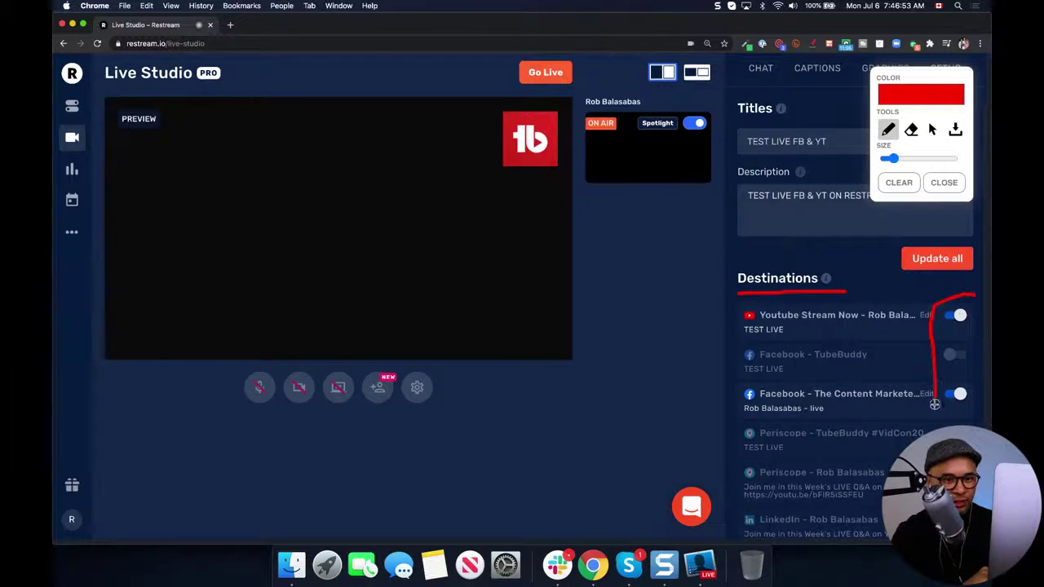
left_click_drag(985, 428, 971, 297)
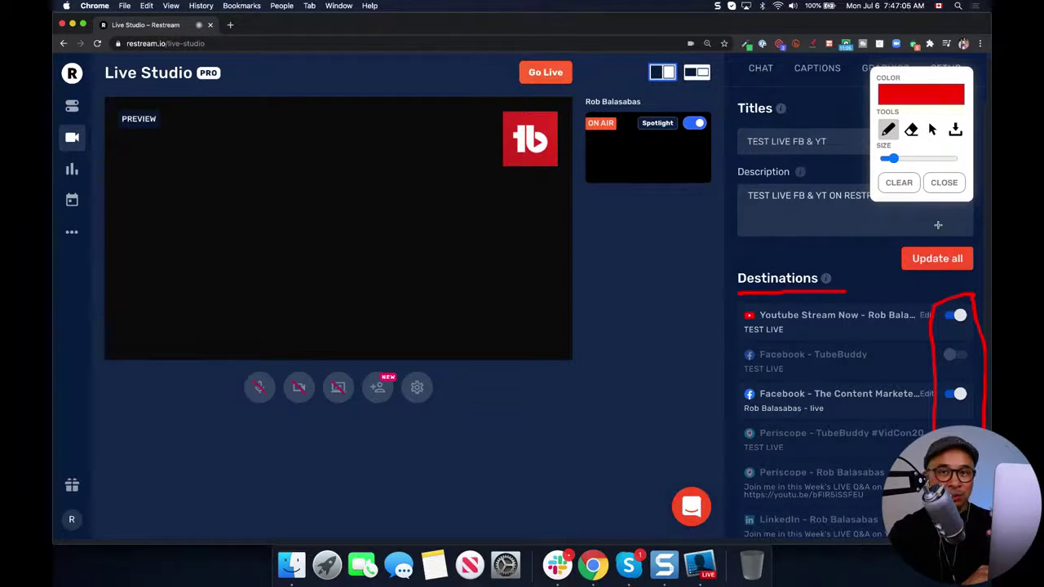
left_click_drag(941, 328, 972, 327)
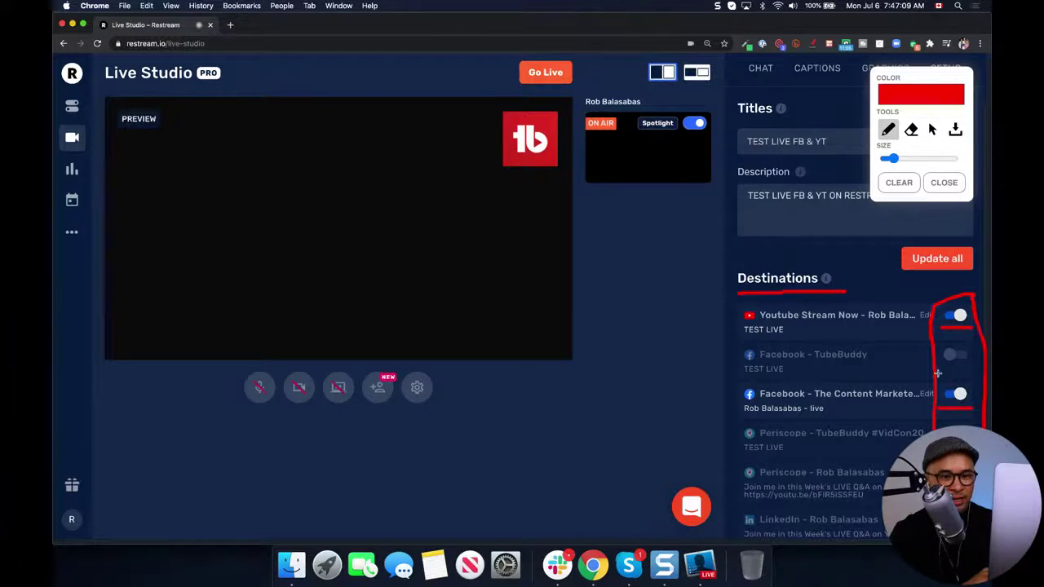
left_click_drag(943, 373, 967, 374)
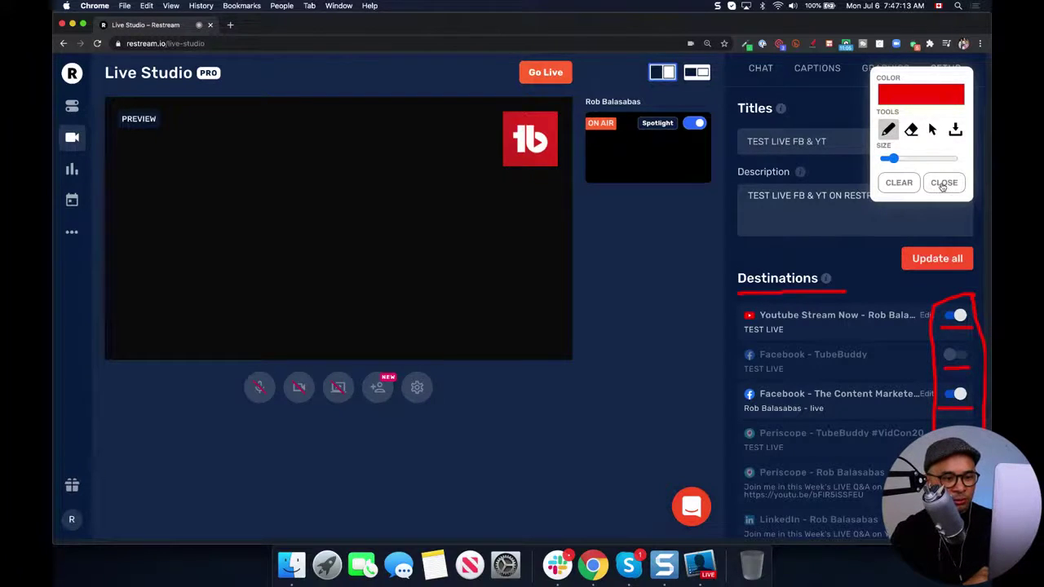
mouse_move(840, 509)
left_mouse_down()
mouse_move(766, 512)
mouse_move(741, 526)
mouse_move(842, 529)
mouse_move(825, 504)
left_mouse_up()
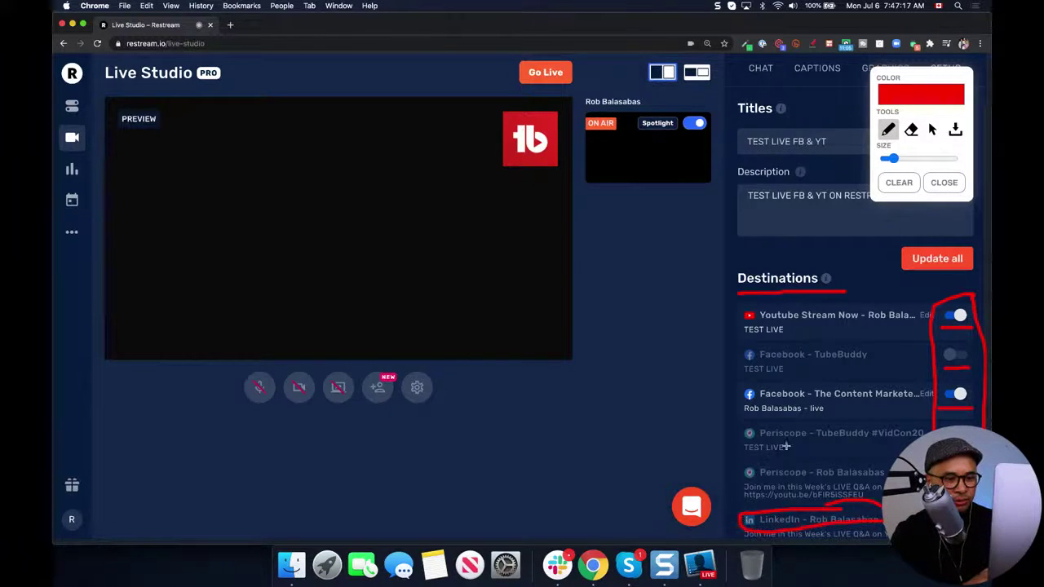
mouse_move(811, 458)
left_mouse_down()
mouse_move(736, 465)
mouse_move(819, 485)
mouse_move(883, 467)
mouse_move(811, 459)
left_mouse_up()
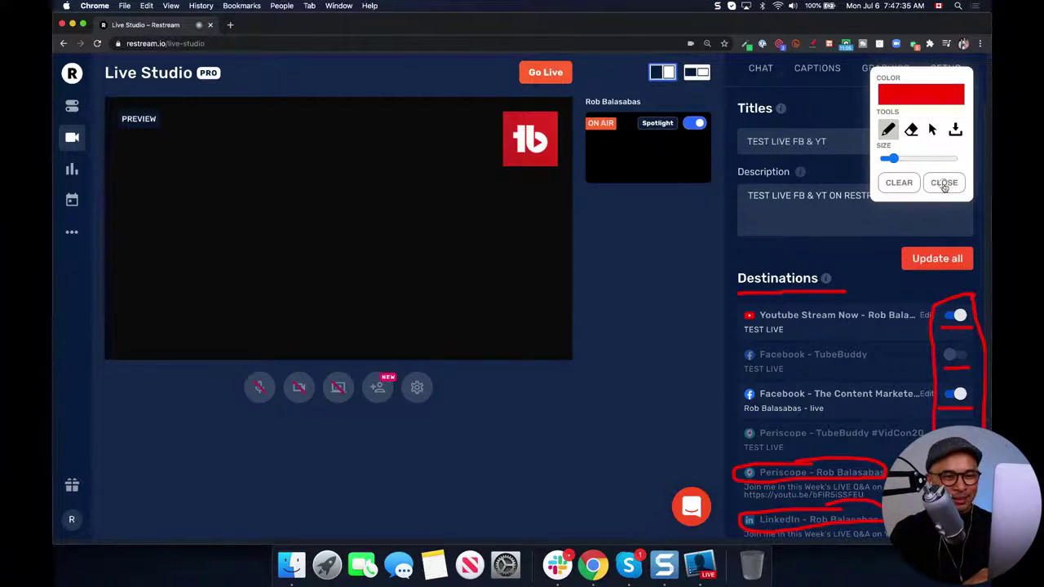
left_click(943, 184)
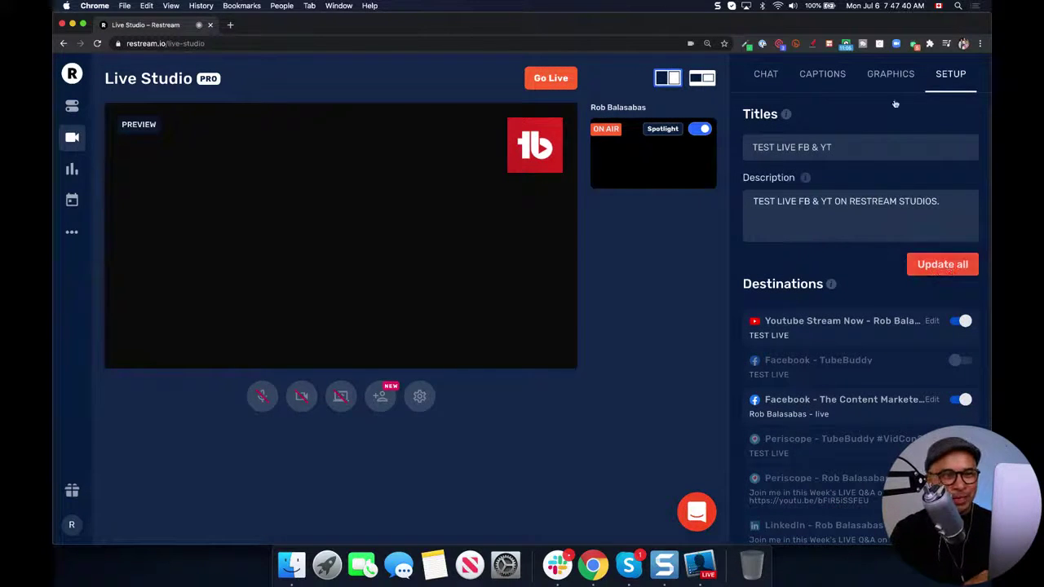
Update all destinations with the title and description, then check the YouTube destination's details.
left_click(946, 267)
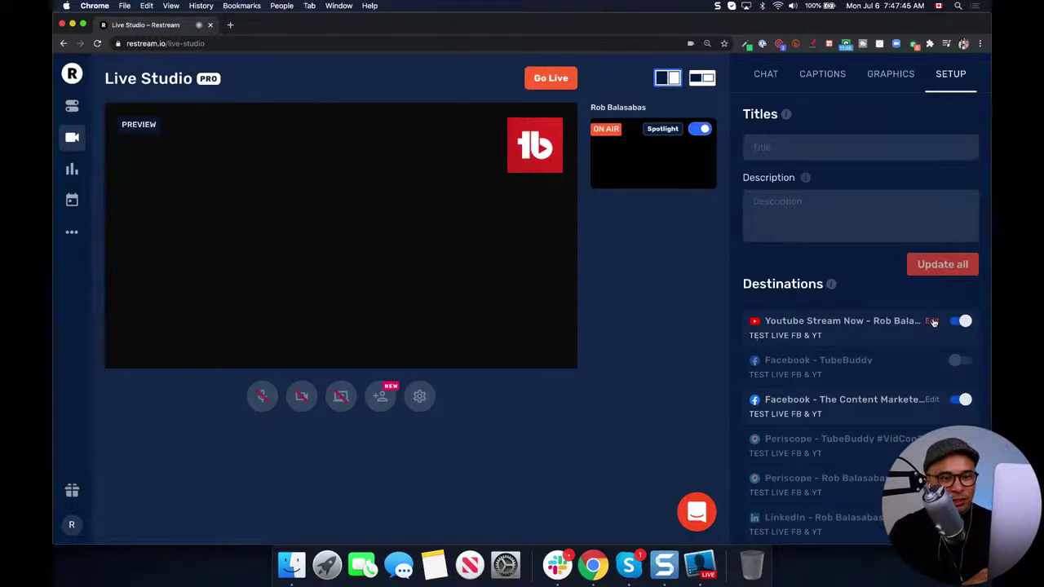
left_click(932, 320)
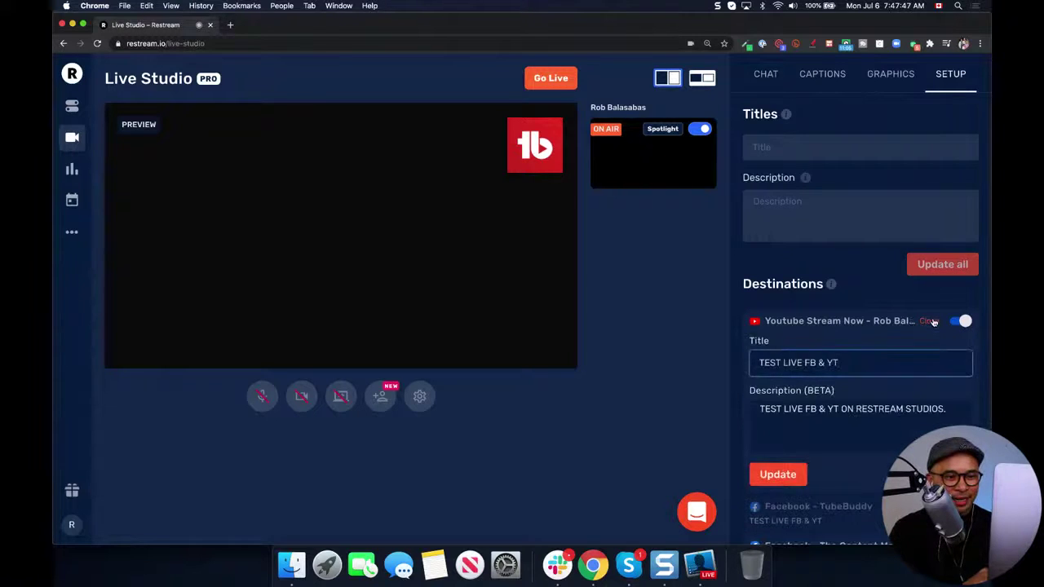
scroll(934, 322, "down", 3)
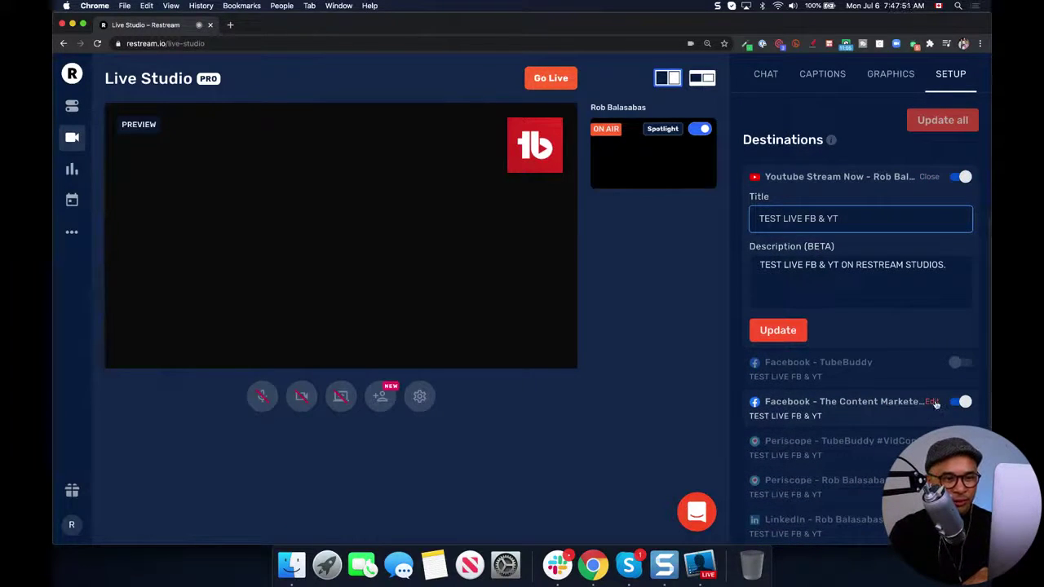
Verify the Facebook destination's title, then collapse both destinations' details.
left_click(931, 402)
scroll(936, 404, "down", 2)
scroll(937, 406, "up", 4)
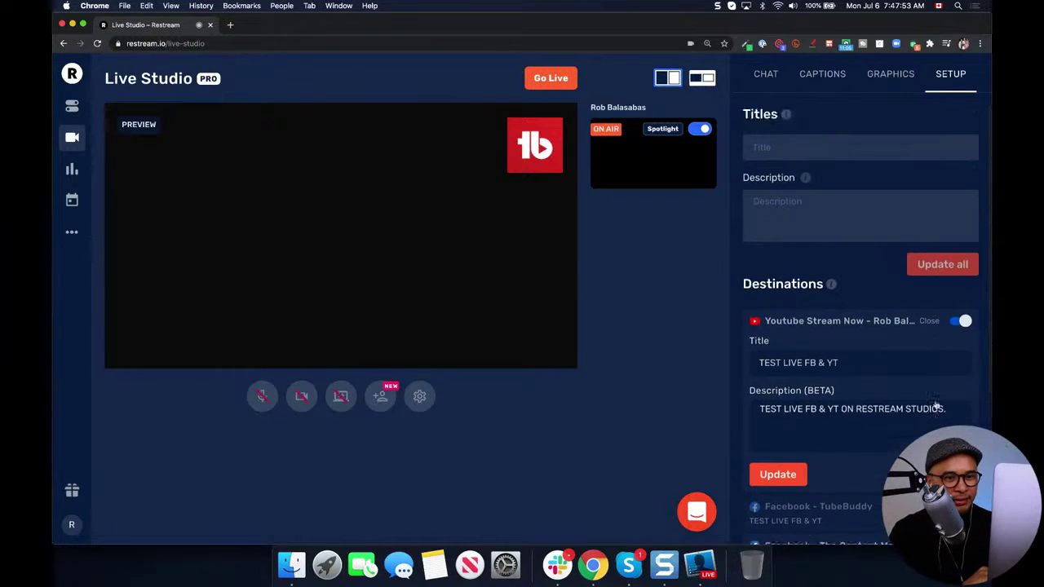
left_click(928, 321)
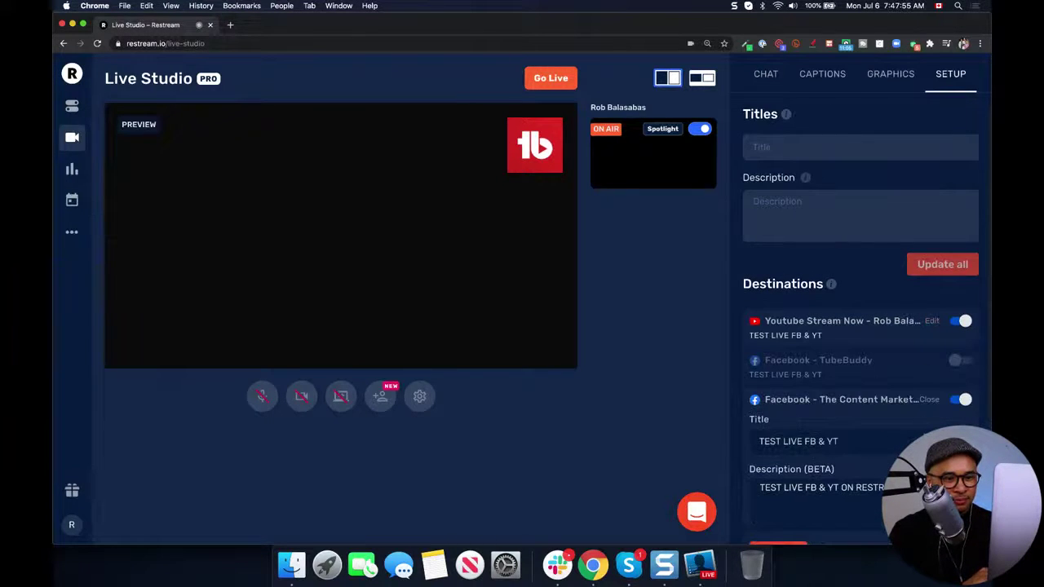
left_click(797, 397)
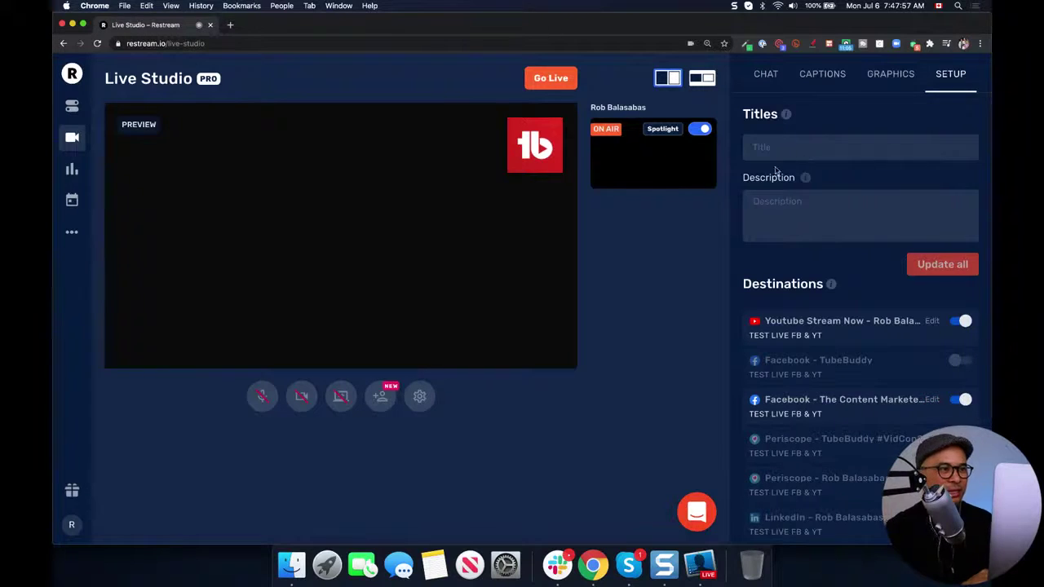
left_click(812, 47)
mouse_move(458, 84)
left_mouse_down()
mouse_move(294, 82)
mouse_move(185, 97)
mouse_move(103, 133)
mouse_move(105, 324)
mouse_move(203, 380)
mouse_move(488, 380)
mouse_move(621, 98)
mouse_move(410, 85)
left_mouse_up()
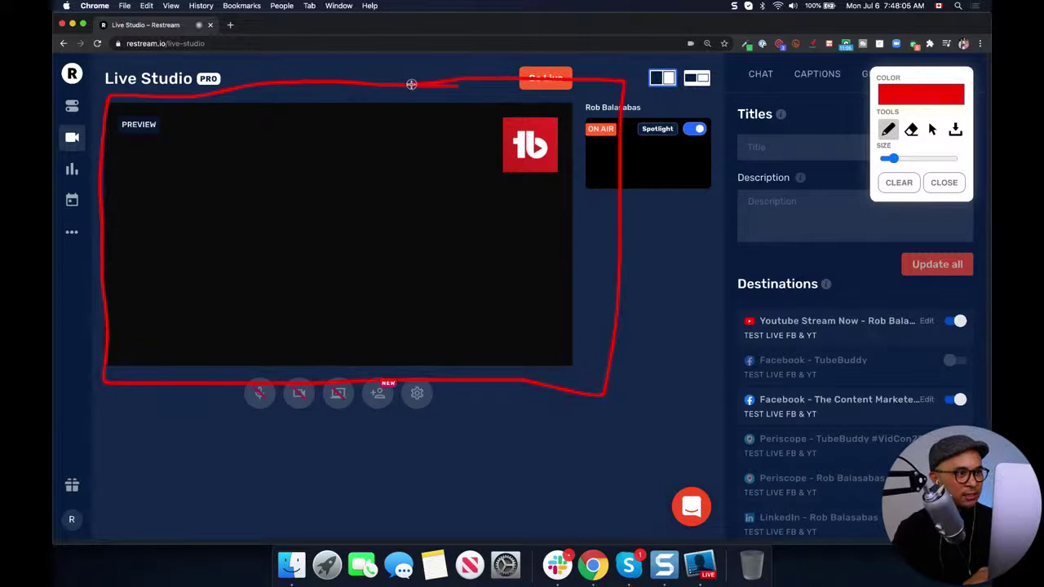
left_click_drag(247, 427, 444, 418)
left_click_drag(634, 230, 718, 227)
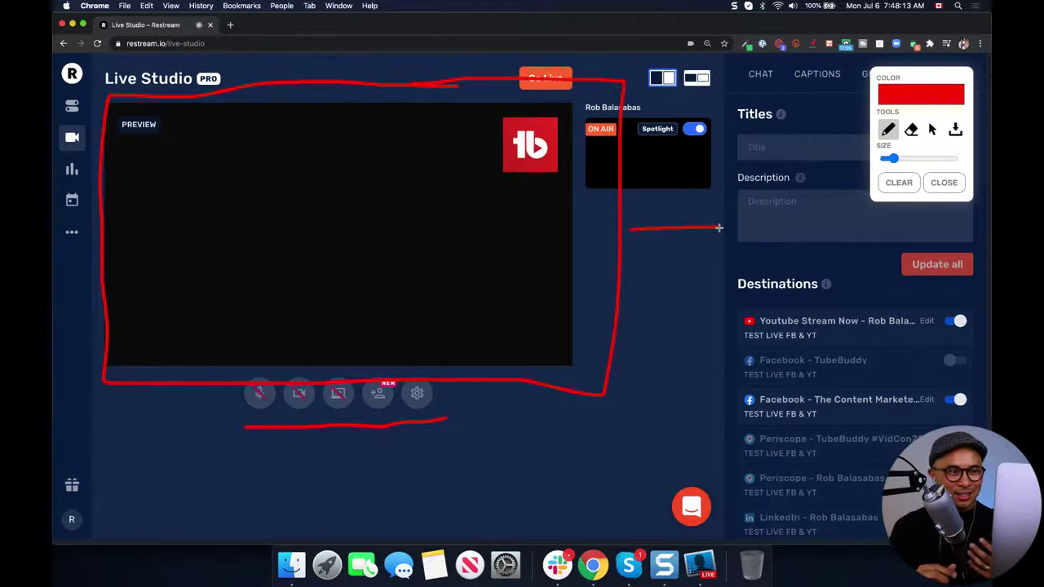
left_click(938, 186)
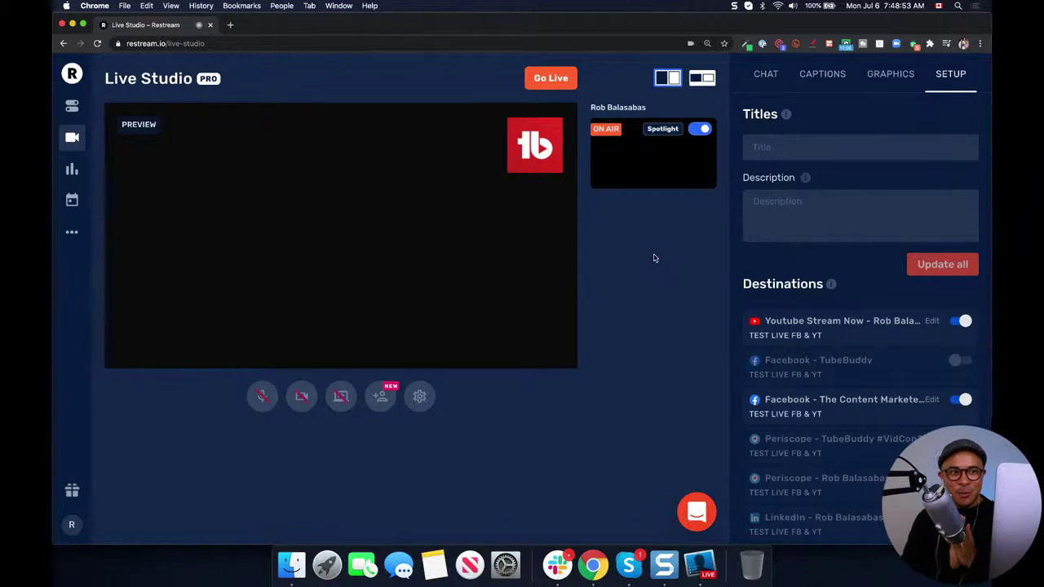
left_click(812, 43)
mouse_move(556, 57)
left_mouse_down()
mouse_move(498, 82)
mouse_move(596, 96)
mouse_move(565, 56)
left_mouse_up()
mouse_move(367, 76)
left_mouse_down()
mouse_move(473, 79)
mouse_move(462, 70)
mouse_move(462, 95)
left_mouse_up()
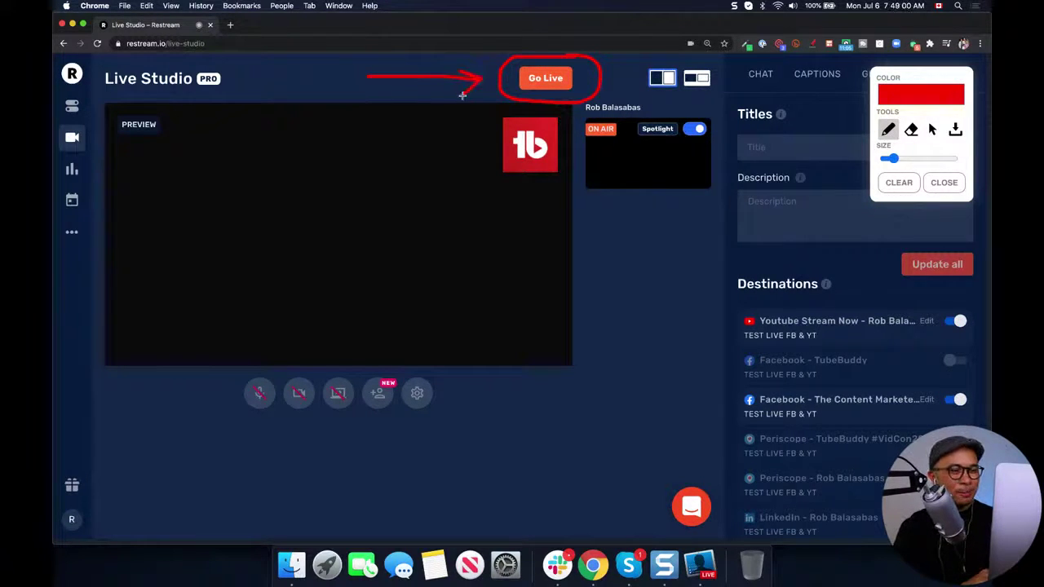
left_click(943, 182)
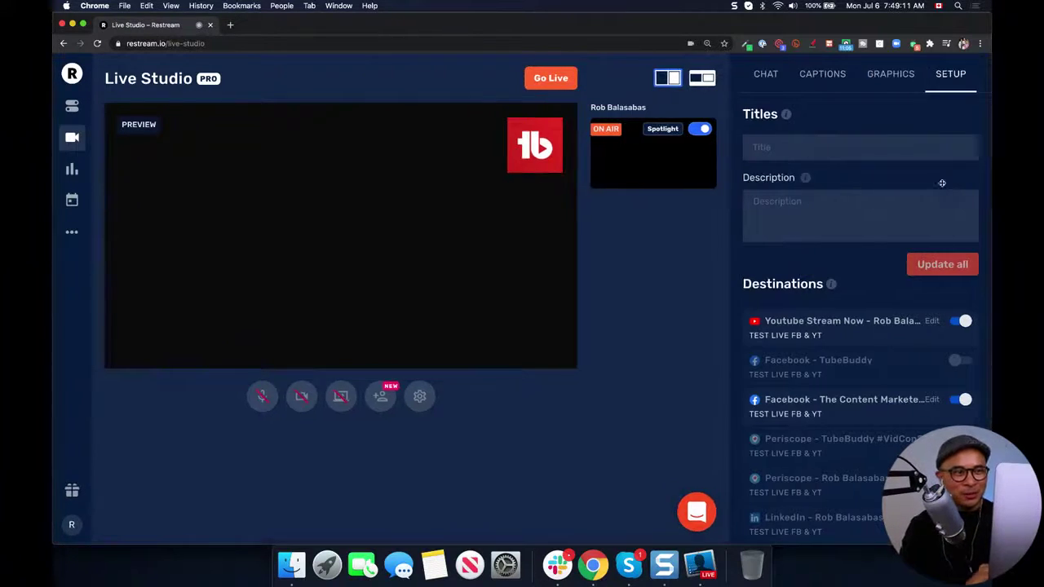